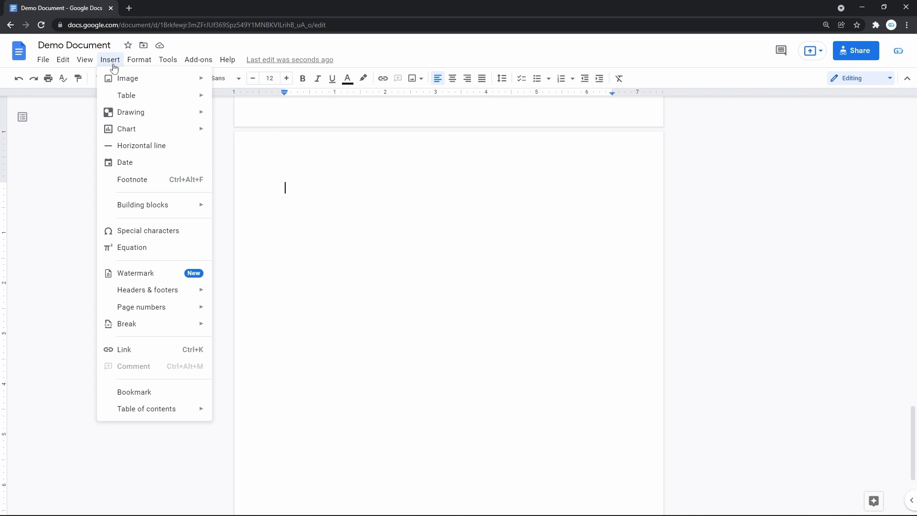
Insert a new drawing on the document's blank page
mouse_move(154, 121)
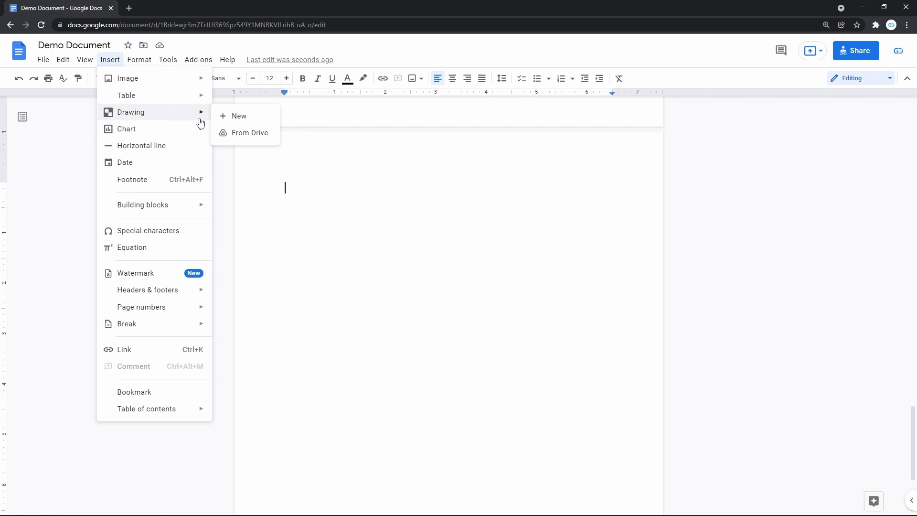
click(246, 120)
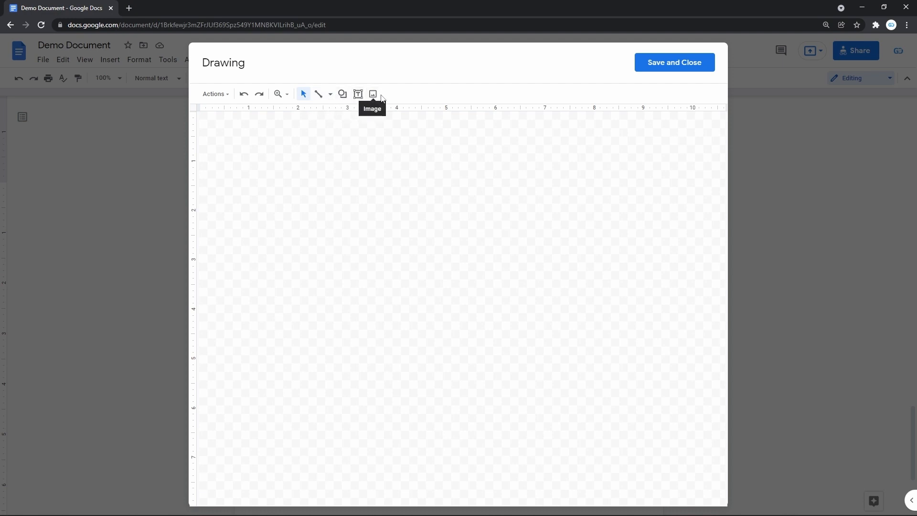
click(331, 95)
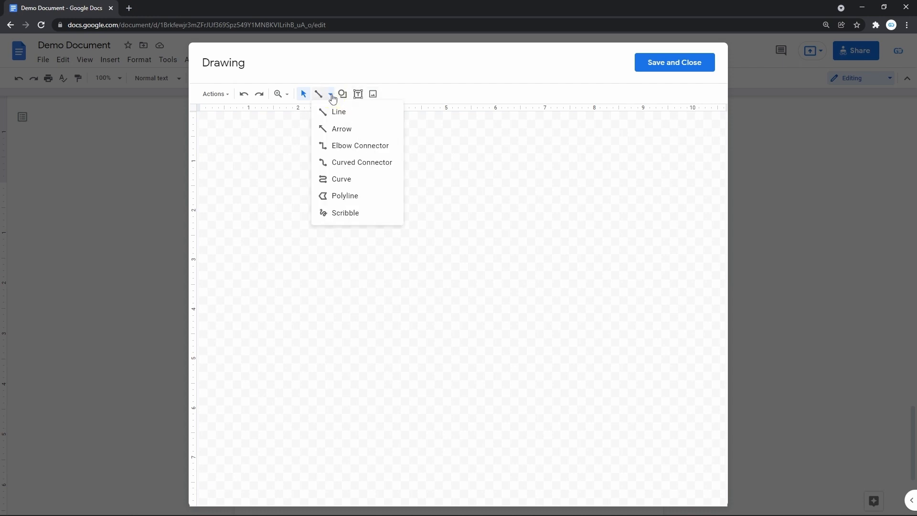
click(338, 111)
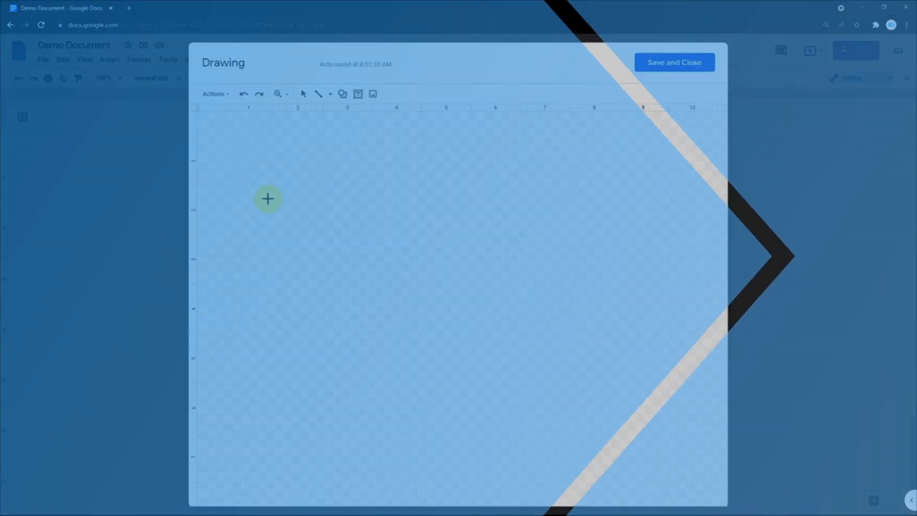
drag(266, 199, 434, 238)
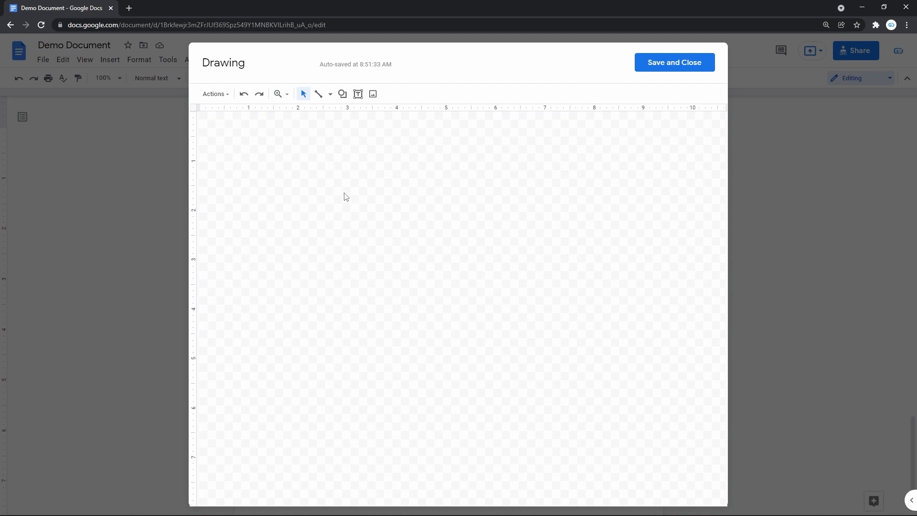
Draw a straight, slightly descending line from about (1.4, 1.8) to (4.9, 2.7) on the drawing's rulers
click(331, 96)
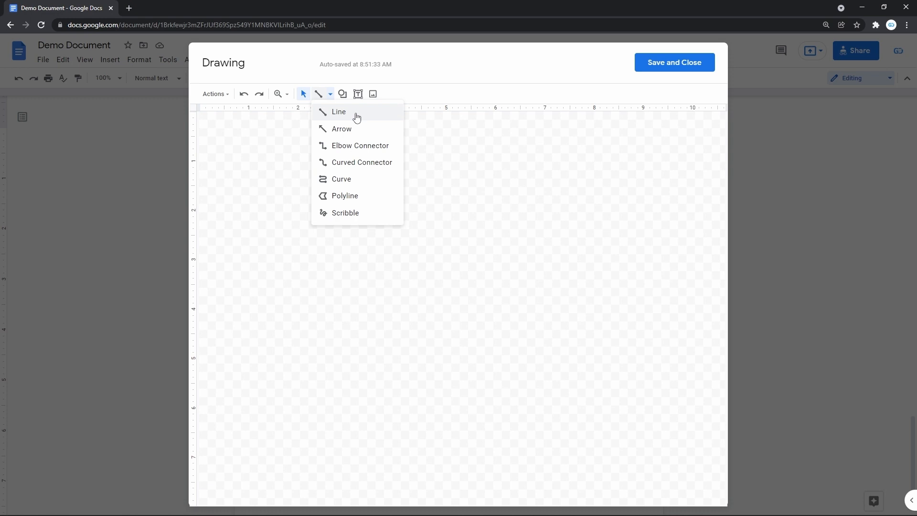
click(357, 115)
click(318, 95)
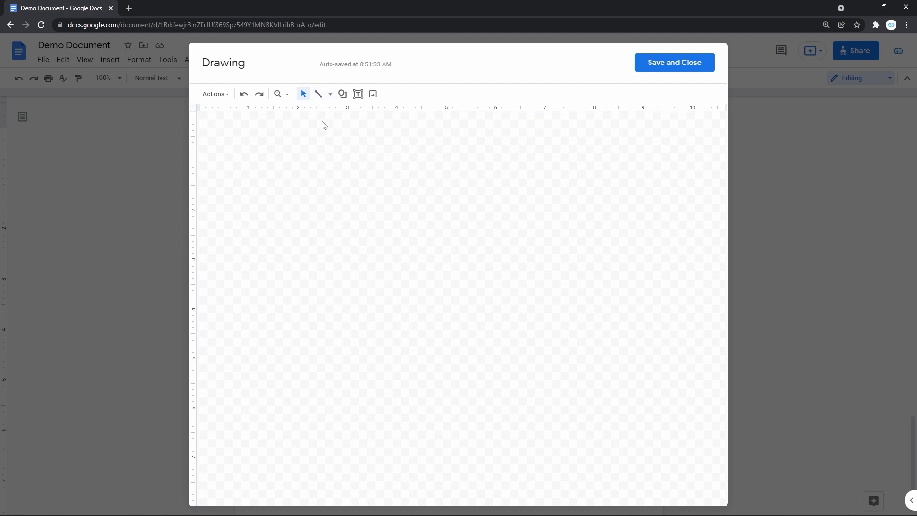
click(319, 97)
drag(268, 198, 438, 243)
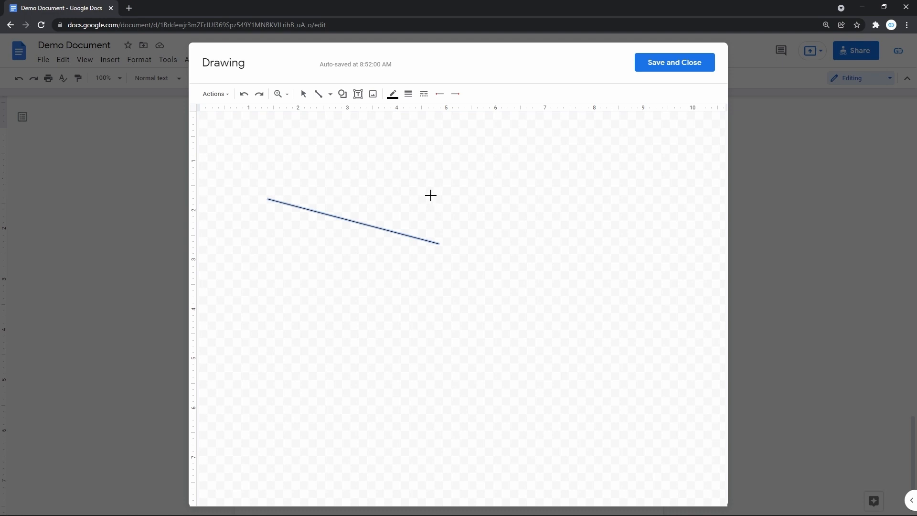
Change the line's color to red and give it a thicker weight
click(392, 93)
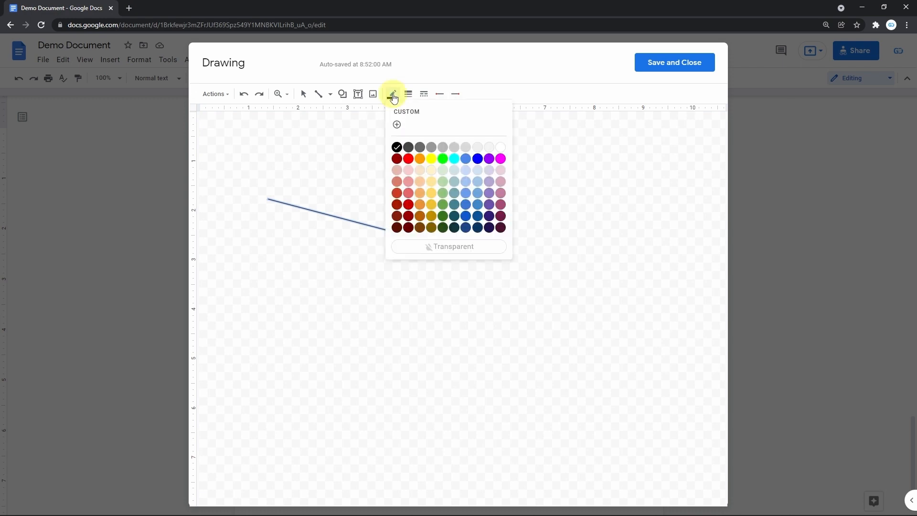
click(408, 158)
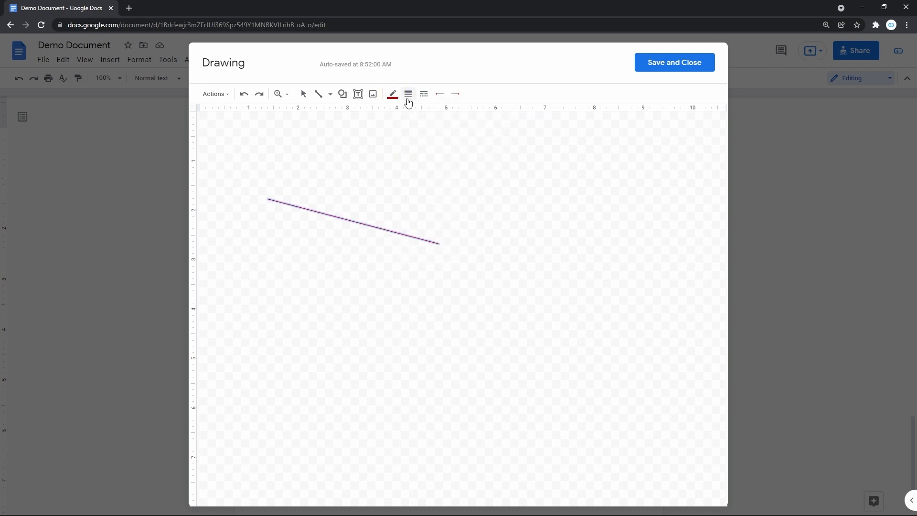
click(408, 94)
click(426, 162)
Try a dotted dash style on the red line and undo it
click(423, 94)
click(431, 126)
key(ctrl+z)
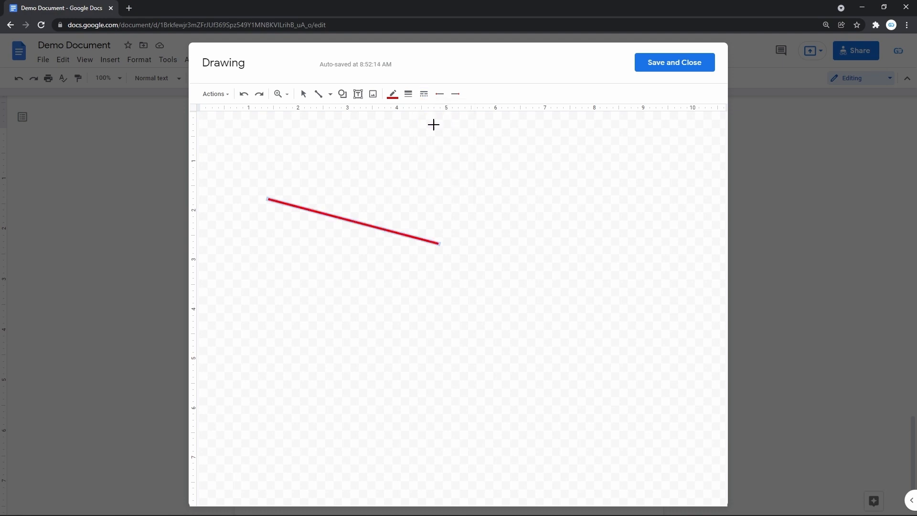
Set the red line's start to a filled arrowhead and its end to a filled circle
click(442, 98)
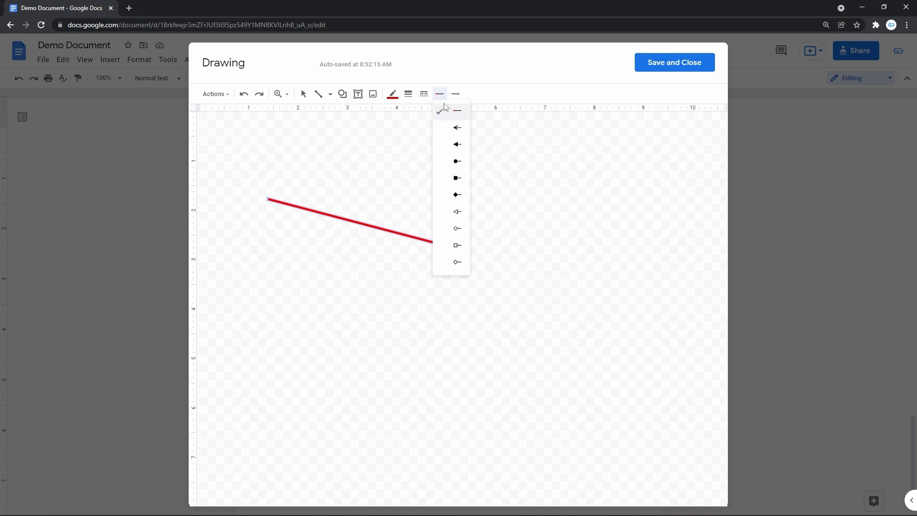
click(457, 145)
click(457, 96)
click(474, 163)
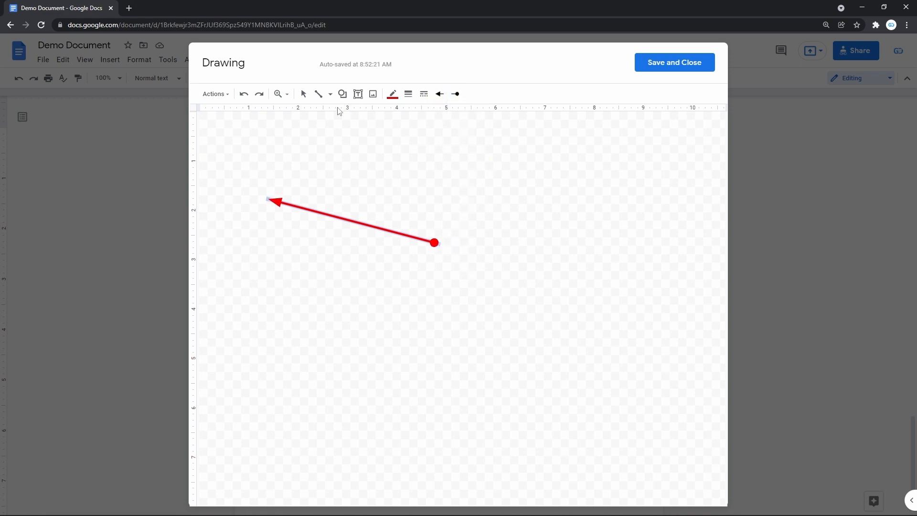
Move the red line and reposition its ends so it rises from about (5.7, 2.9) to an arrowhead at (7.4, 1.5) on the rulers
click(303, 94)
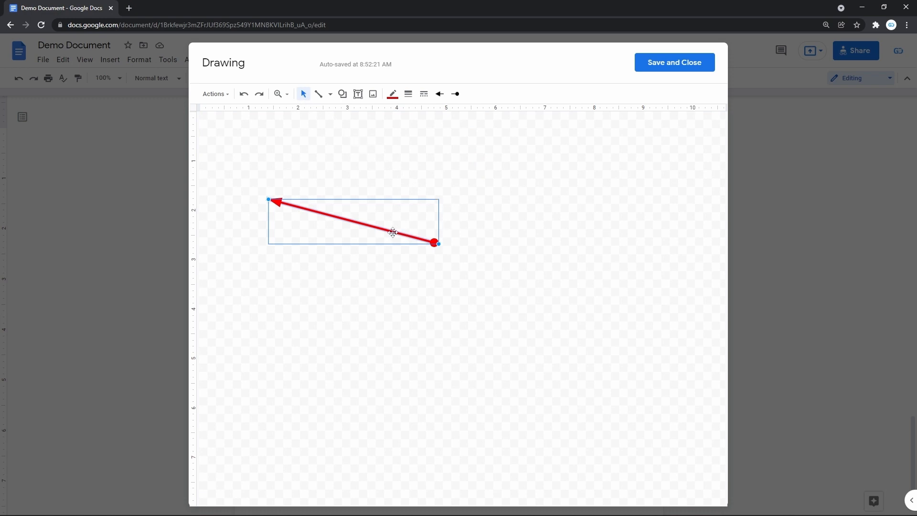
drag(392, 232, 407, 402)
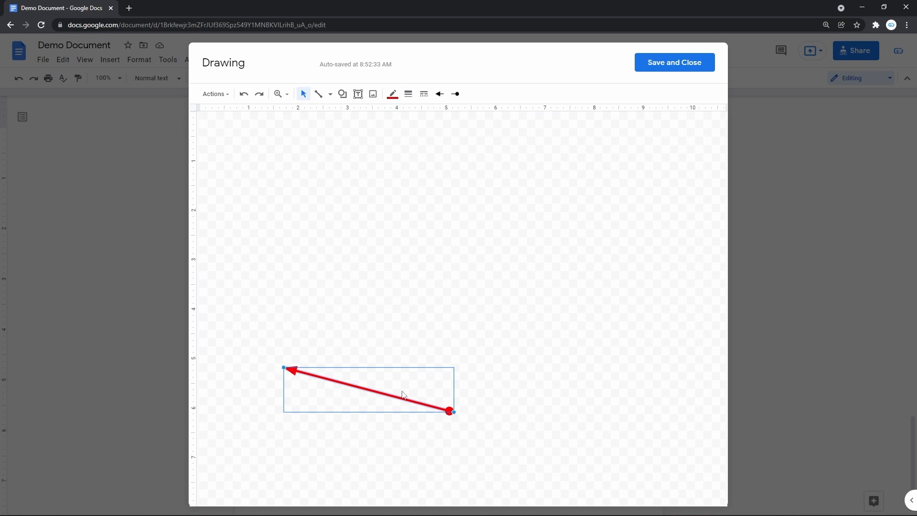
drag(456, 405, 475, 259)
drag(284, 367, 565, 182)
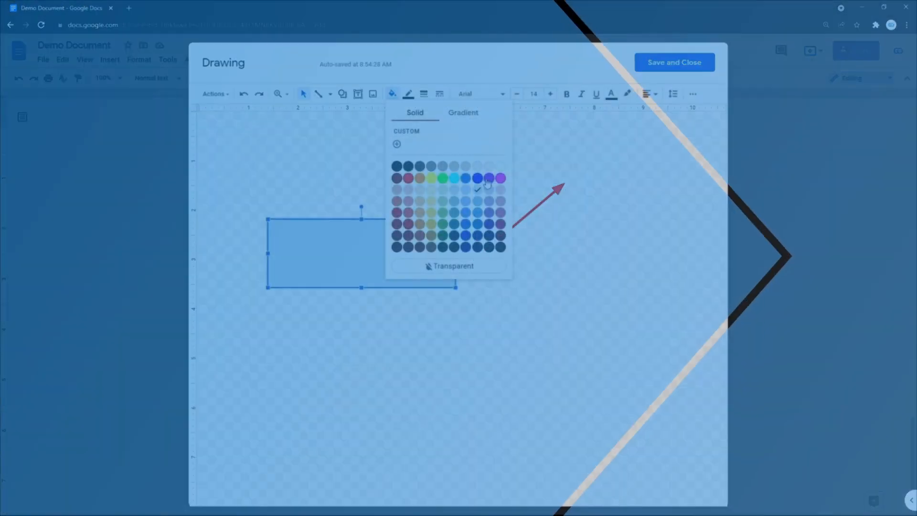
click(464, 178)
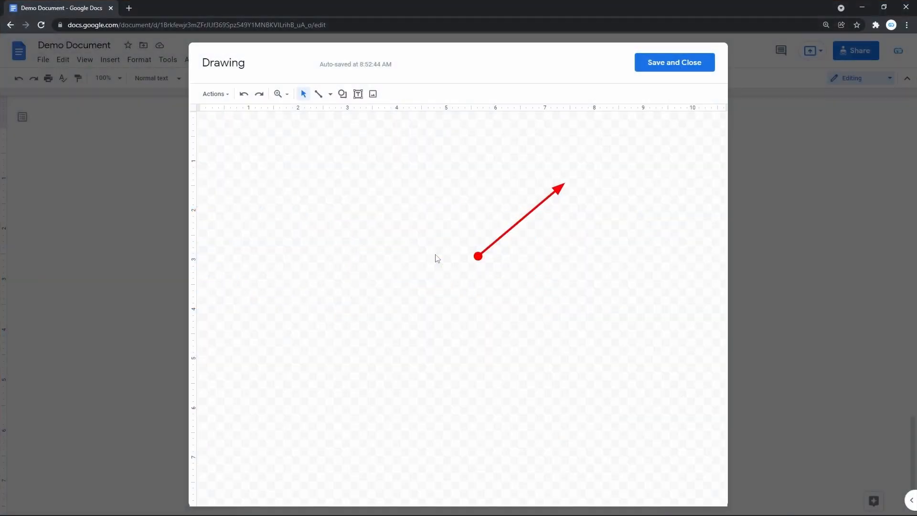
Draw a rectangle about 3.8 wide by 1.4 high in ruler units beside the circle end of the red line
click(344, 97)
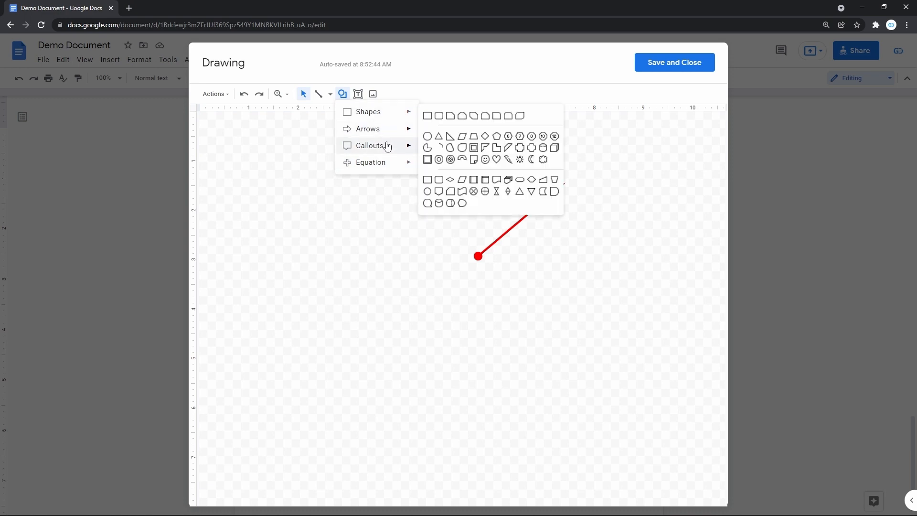
mouse_move(392, 118)
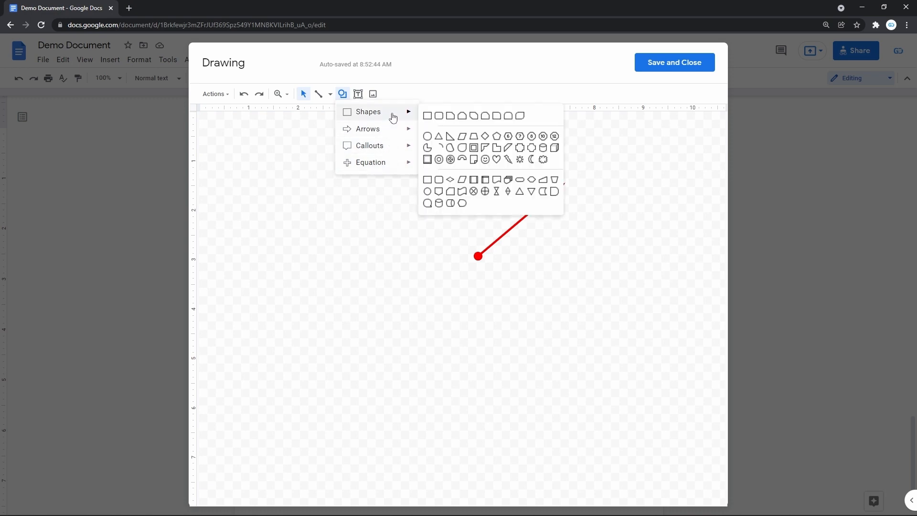
click(429, 116)
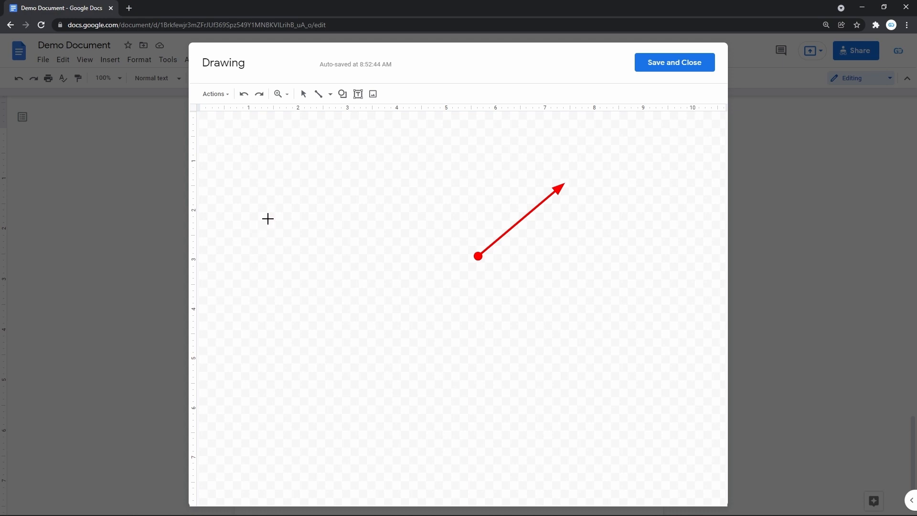
drag(268, 219, 455, 287)
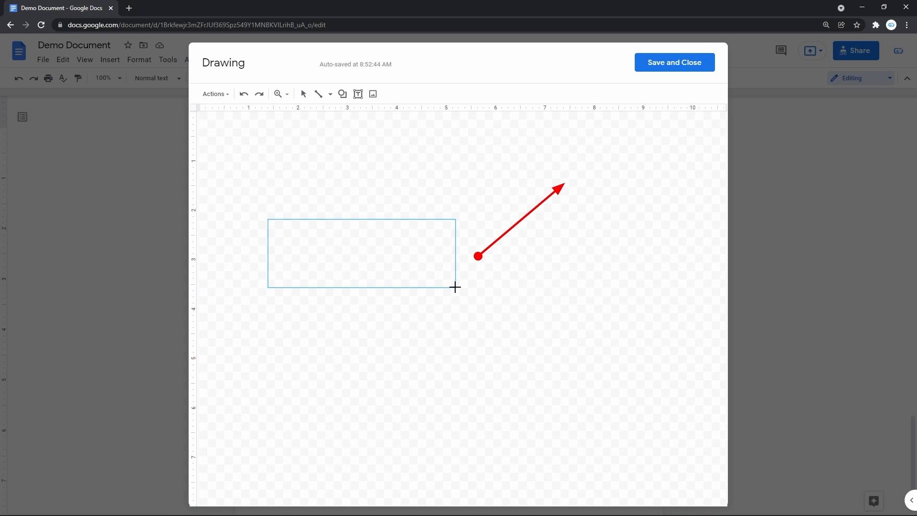
drag(455, 287, 456, 287)
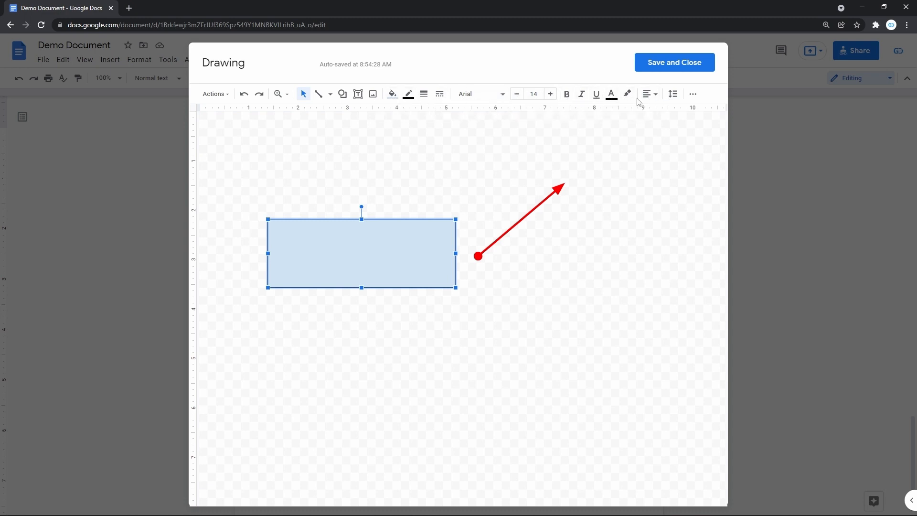
Give the rectangle a solid purple fill and a thick, darker purple border
click(393, 94)
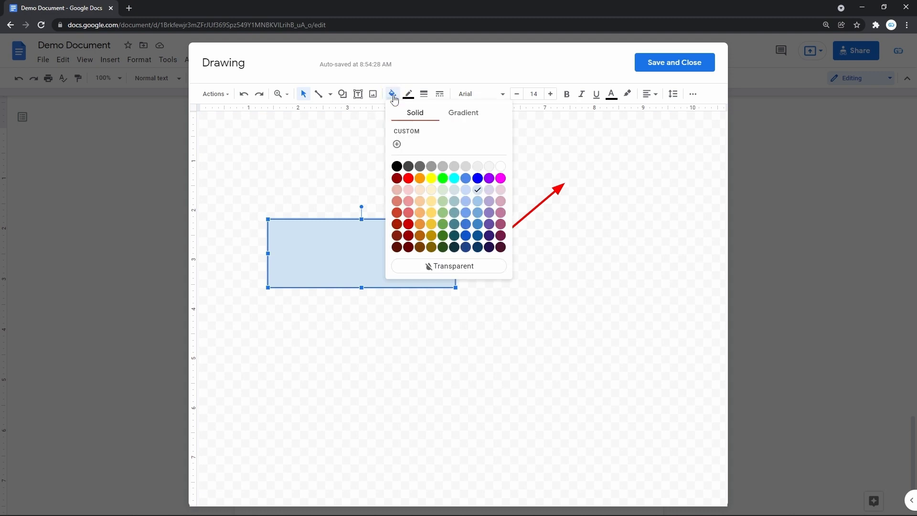
click(489, 179)
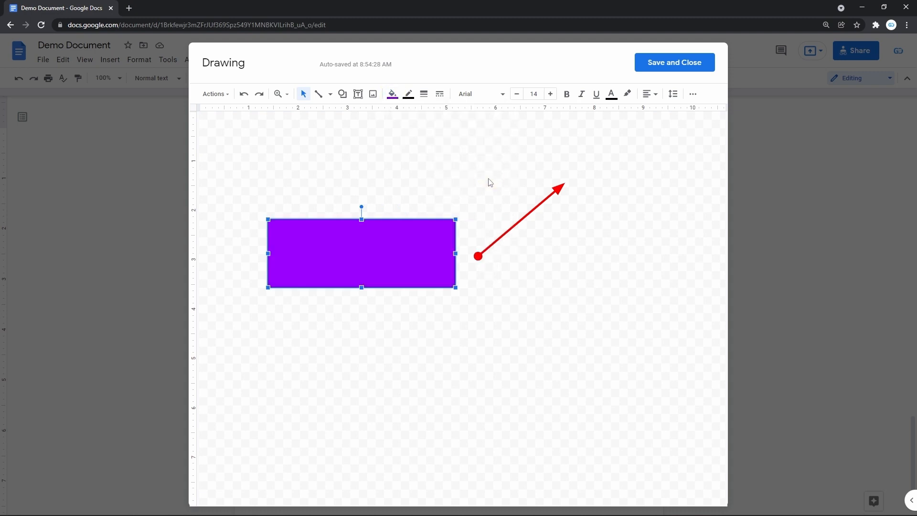
click(409, 94)
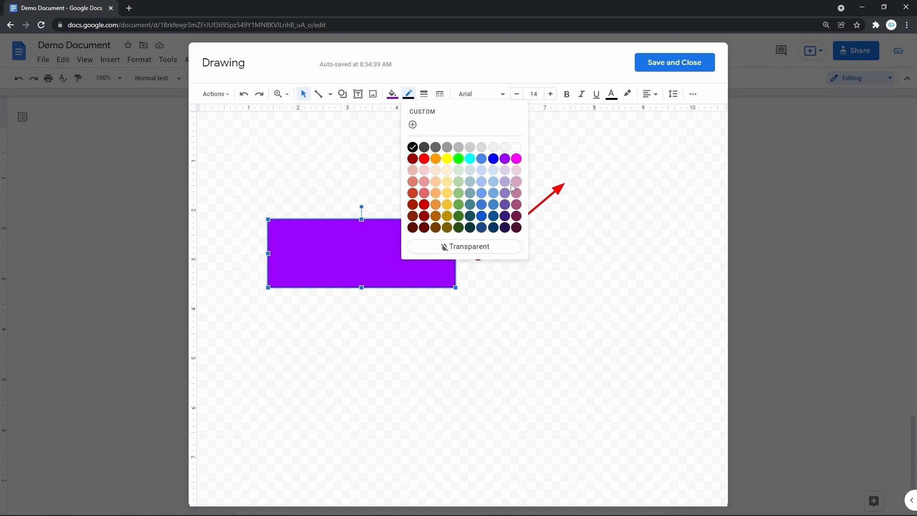
click(506, 205)
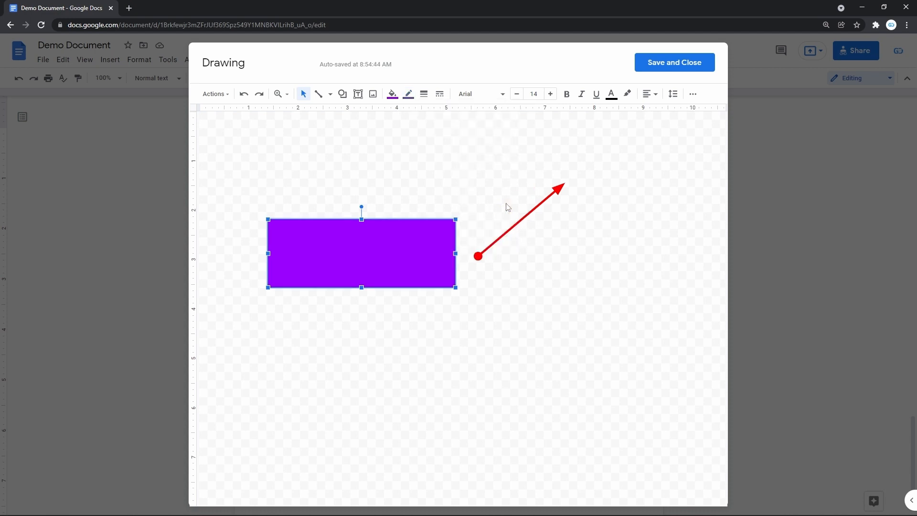
click(424, 94)
click(445, 178)
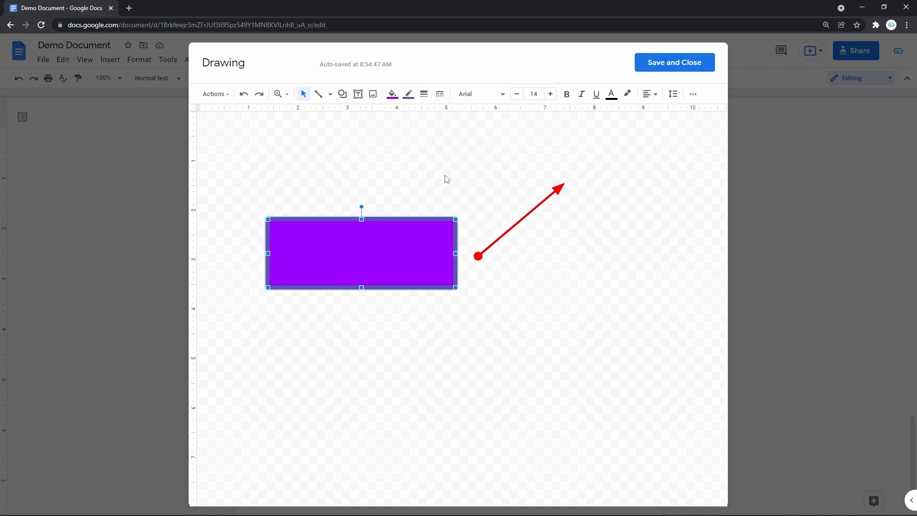
Try a dashed border style on the rectangle and undo it
click(440, 94)
click(449, 143)
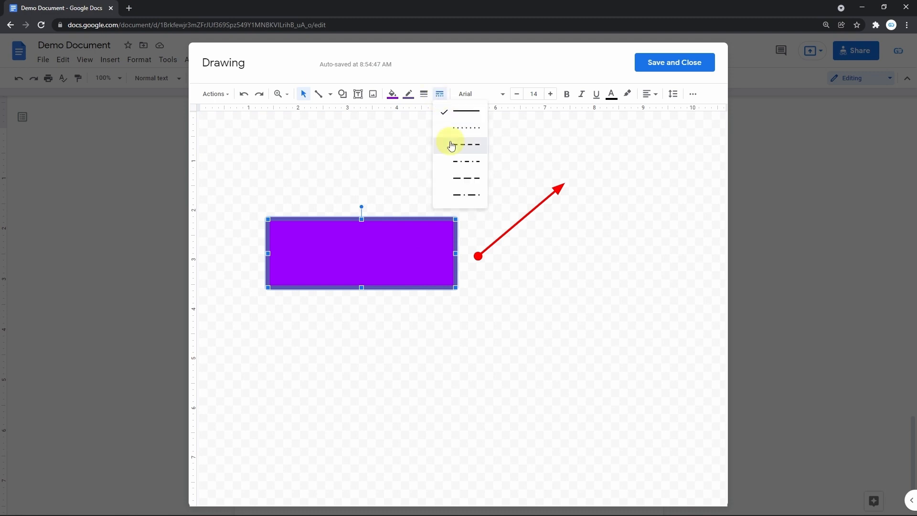
key(ctrl+z)
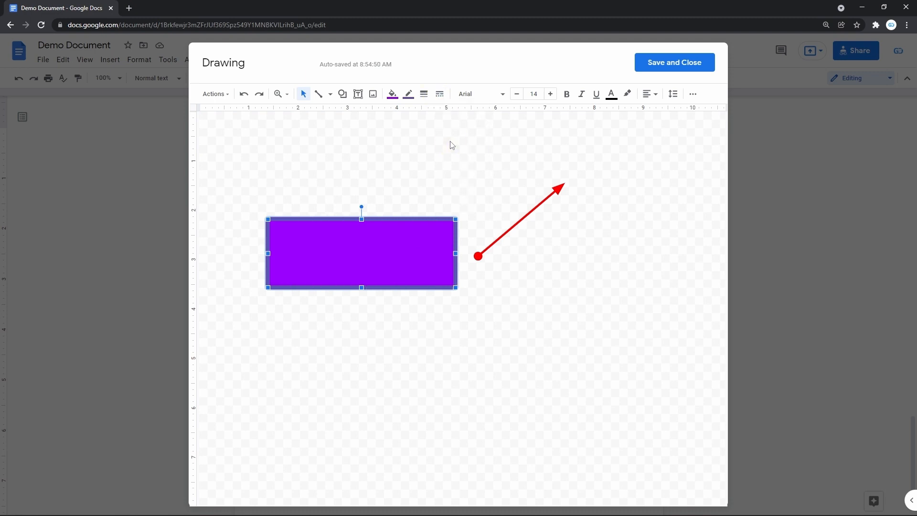
Set the rectangle's font to Lobster and enter the text "Hello!" inside it
click(481, 94)
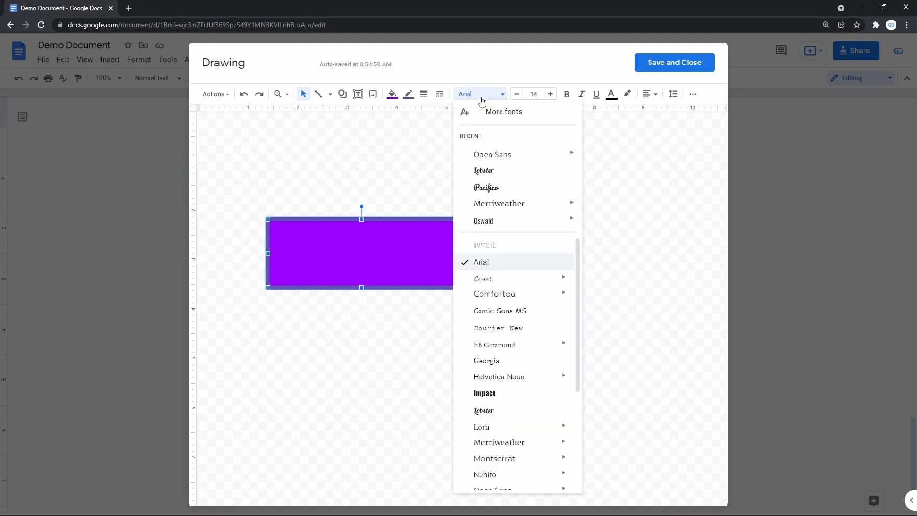
click(488, 171)
double_click(408, 256)
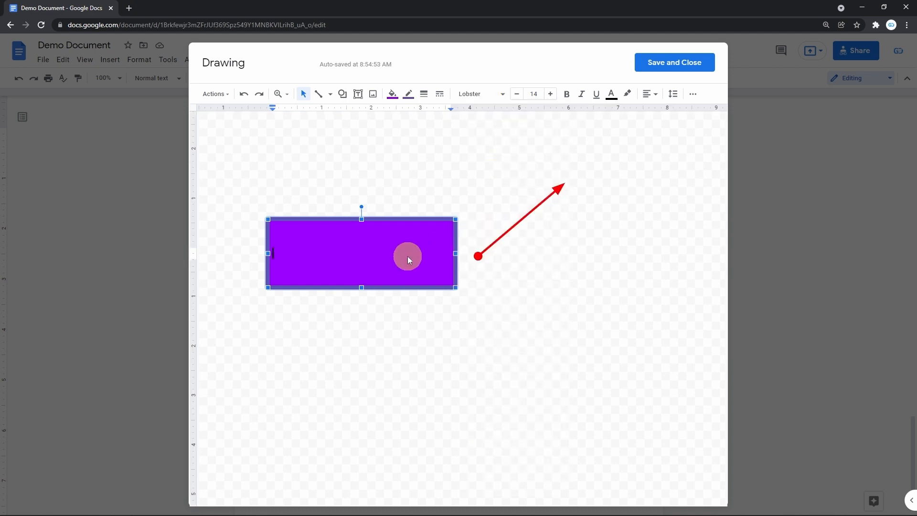
text(Hello)
Format all of the rectangle's text at size 18, bold, italic, underlined and white
key(ctrl+a)
click(552, 93)
click(551, 94)
click(551, 93)
click(552, 94)
click(567, 93)
click(581, 93)
click(594, 94)
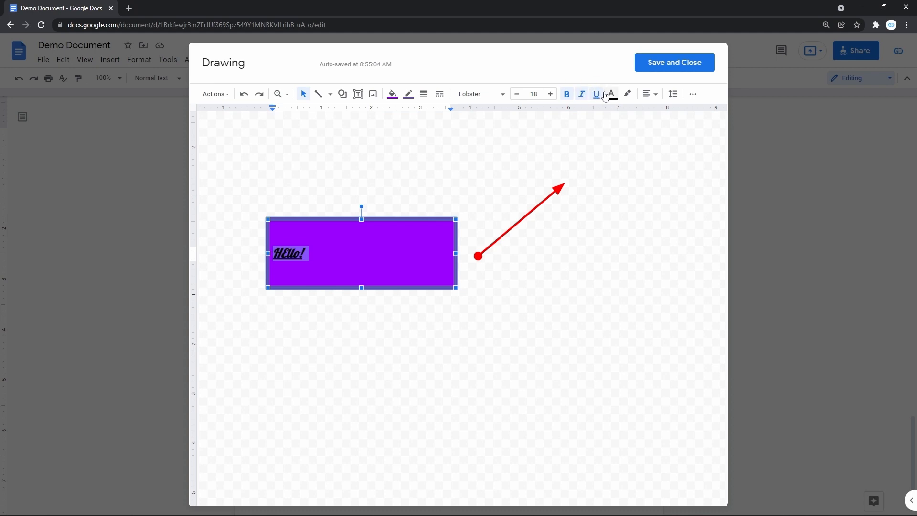
click(612, 94)
click(607, 147)
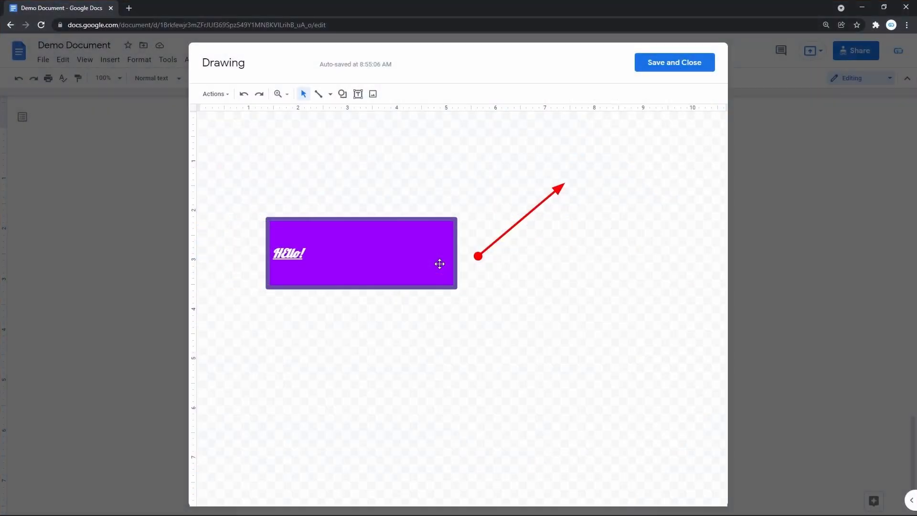
Draw a right-pointing block arrow below the purple rectangle
click(342, 94)
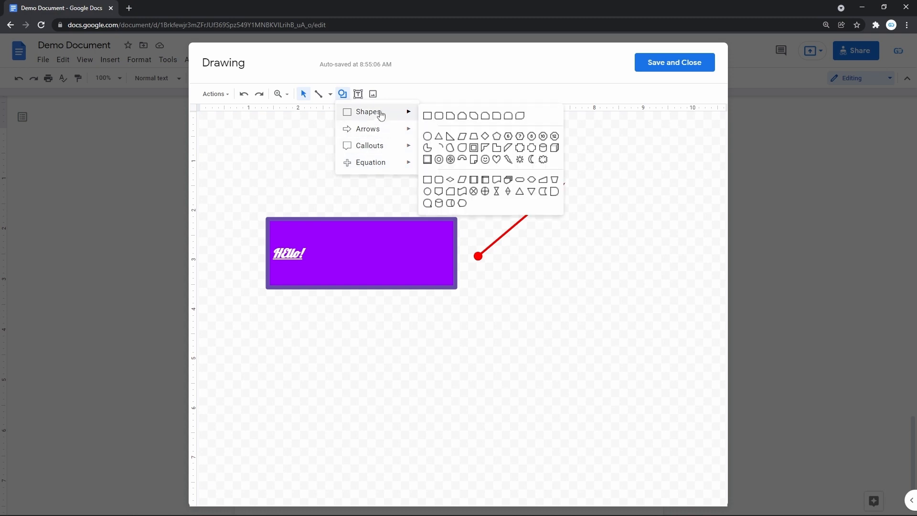
mouse_move(383, 130)
mouse_move(386, 166)
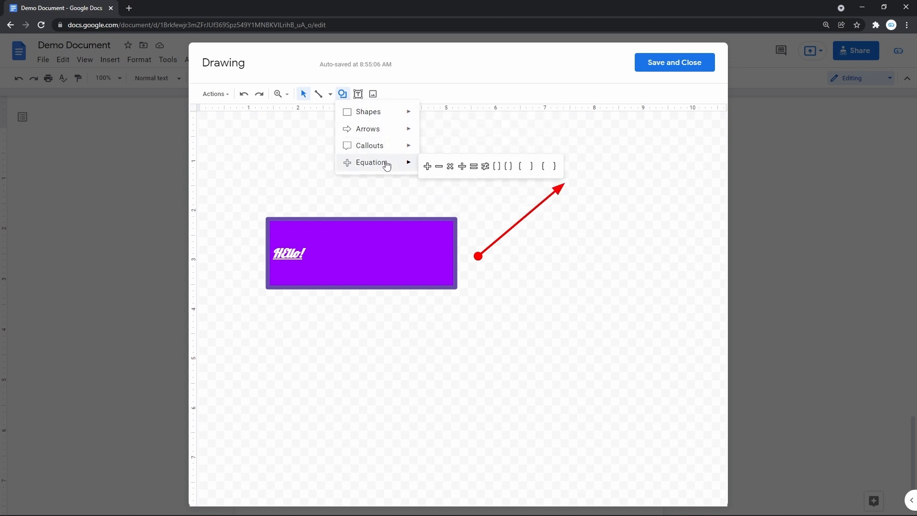
mouse_move(388, 130)
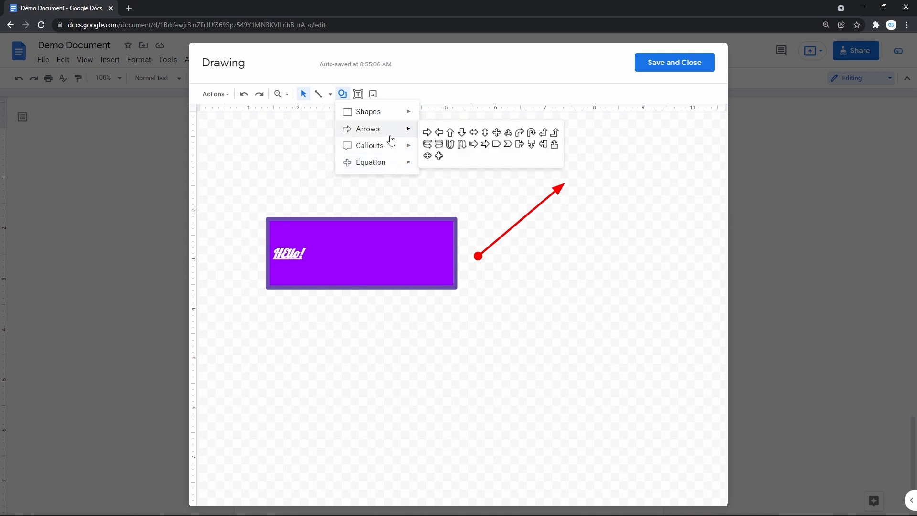
click(427, 132)
drag(321, 315, 500, 350)
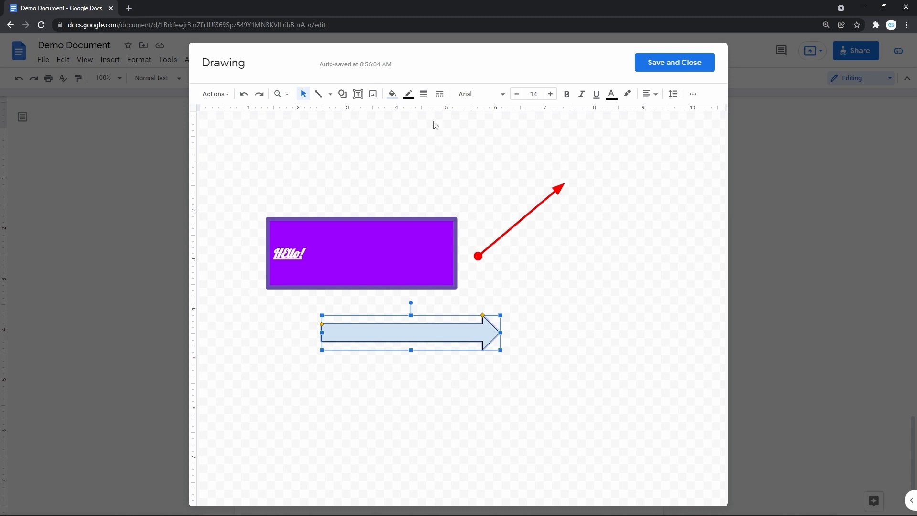
Draw a rectangular callout below and to the right of the red line
click(342, 94)
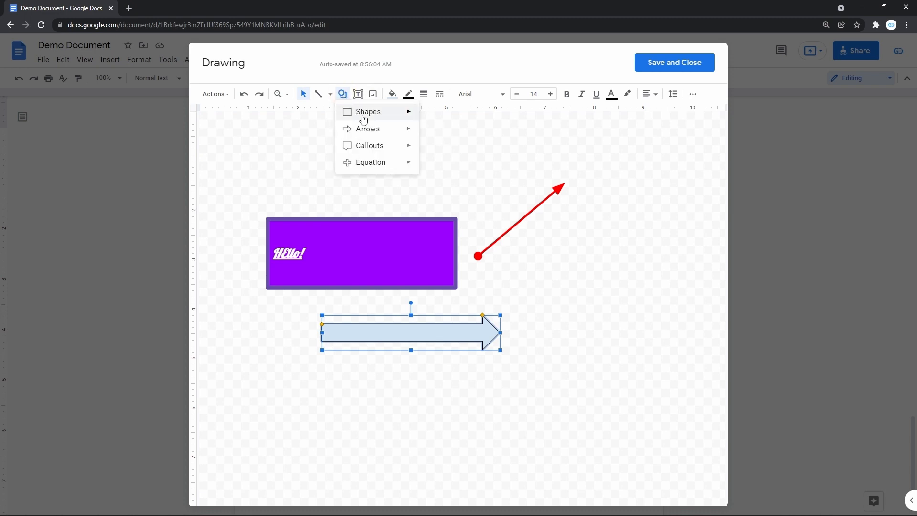
click(427, 180)
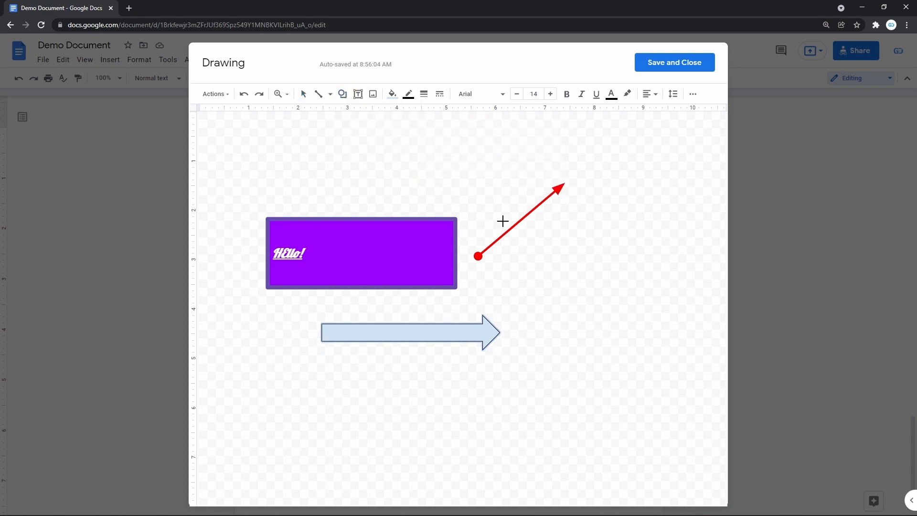
mouse_move(555, 319)
mouse_down()
mouse_move(583, 266)
mouse_move(651, 248)
mouse_move(664, 255)
mouse_up()
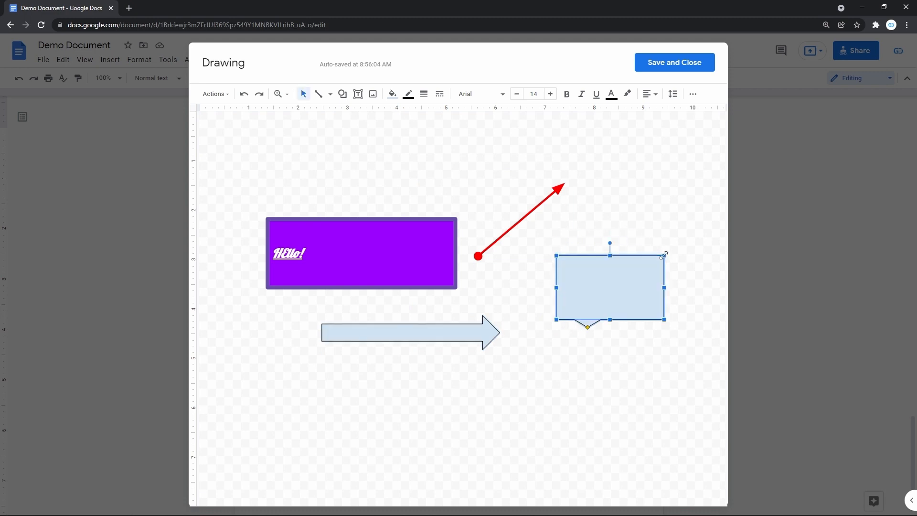
Draw an equals-sign equation shape below and to the right of the block arrow and deselect it
click(343, 94)
mouse_move(383, 165)
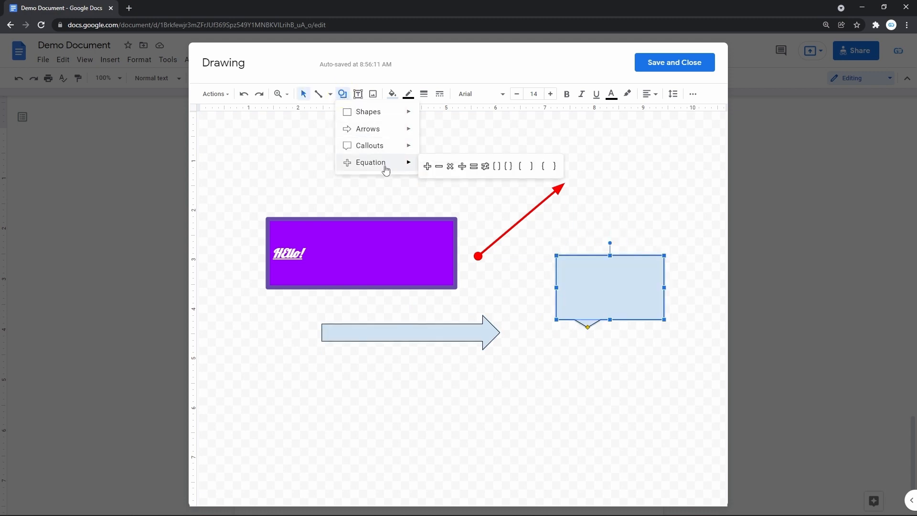
click(473, 166)
drag(461, 407, 597, 452)
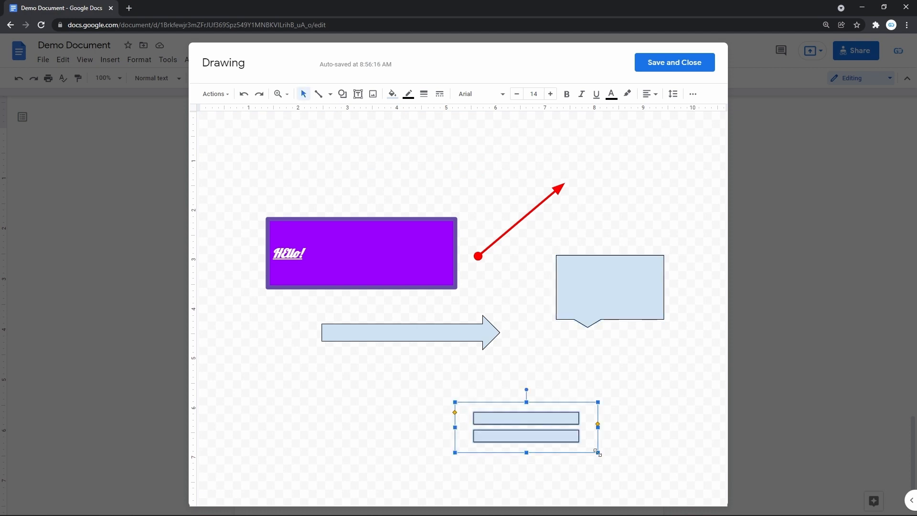
click(613, 396)
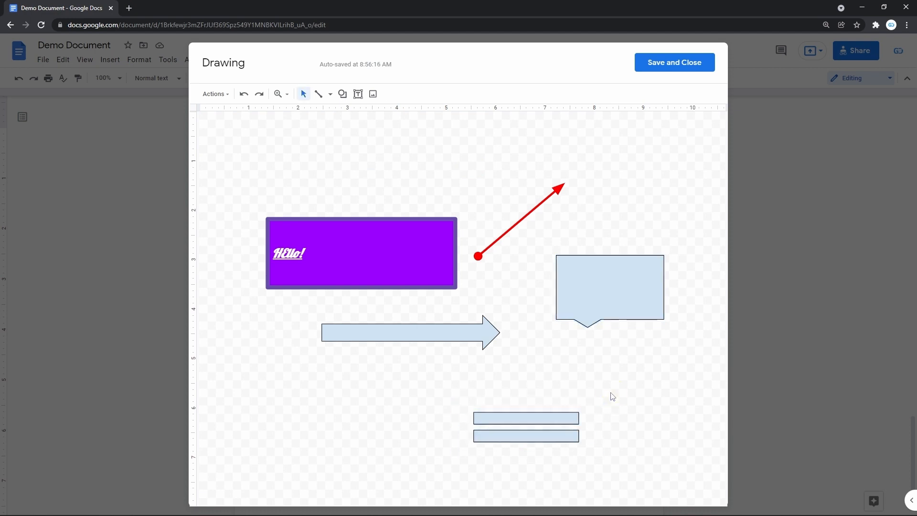
Enter "Hello!" in the callout and move the callout up beside the red line's arrowhead
double_click(584, 300)
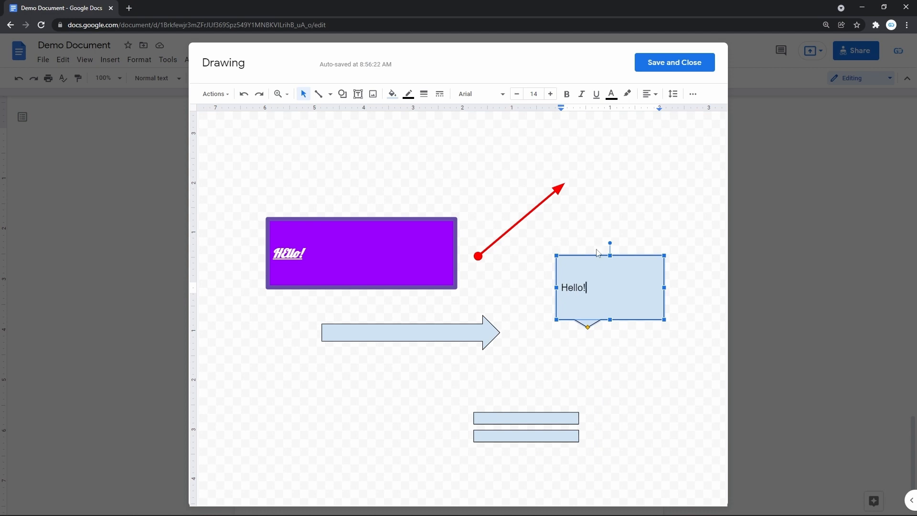
click(609, 218)
click(600, 275)
drag(629, 280, 650, 213)
Move the block arrow down and to the left and enlarge it, and enlarge the equals sign
click(425, 333)
drag(426, 333, 390, 361)
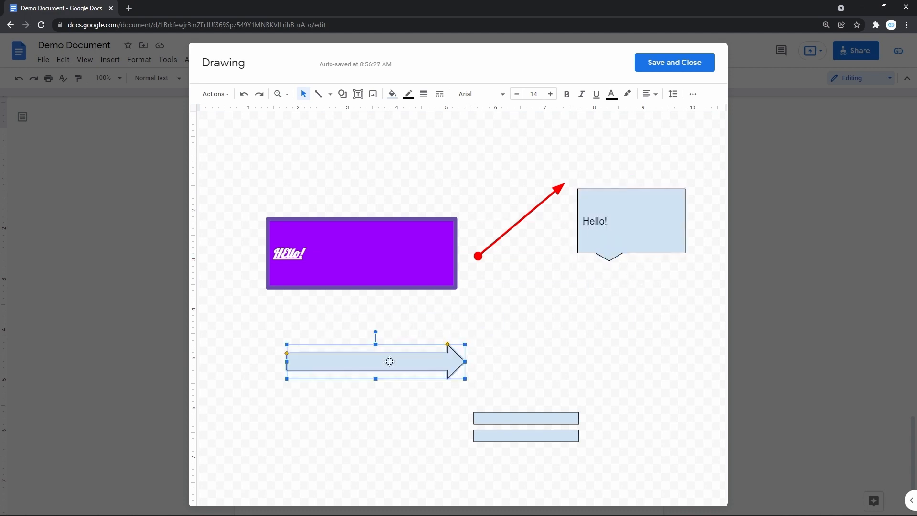
drag(466, 343, 503, 311)
drag(394, 380, 395, 401)
click(492, 420)
drag(598, 402, 641, 374)
Give the callout a solid bright green fill and a light orange border 4px thick
click(624, 226)
click(624, 226)
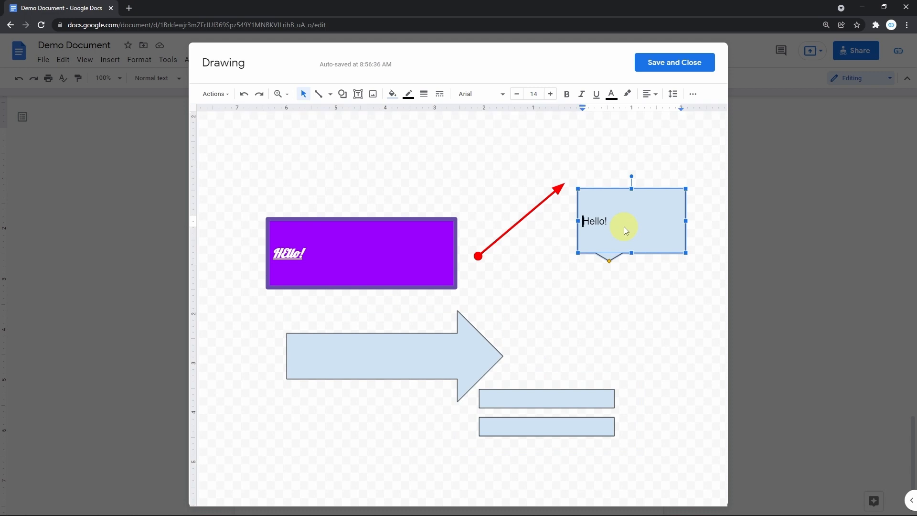
click(392, 94)
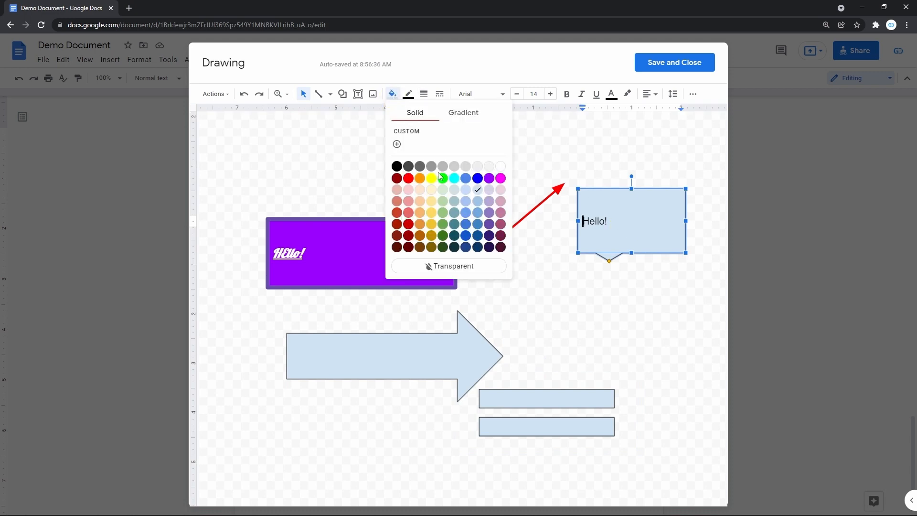
click(442, 178)
click(408, 94)
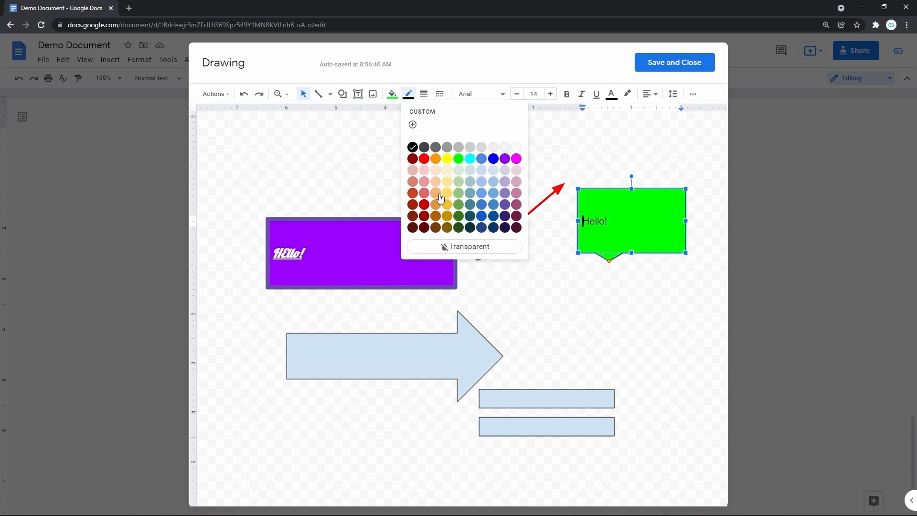
click(439, 196)
click(424, 94)
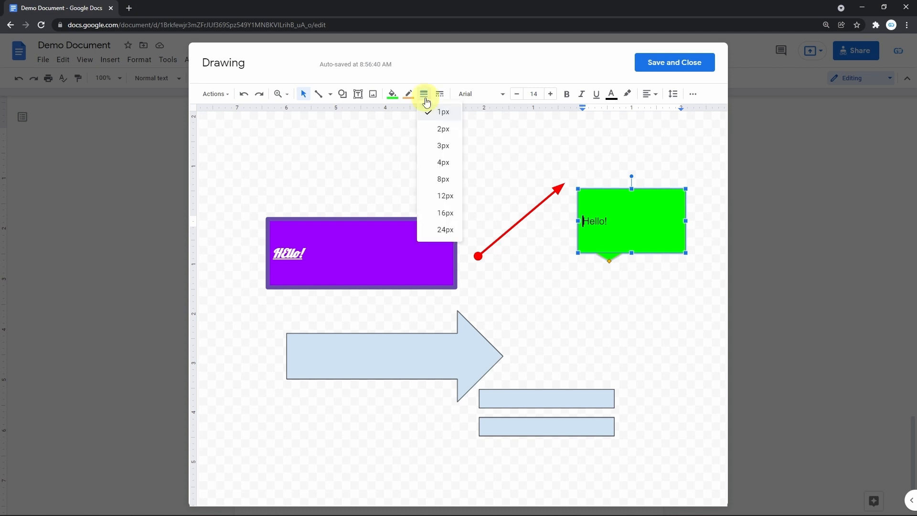
click(443, 163)
click(614, 296)
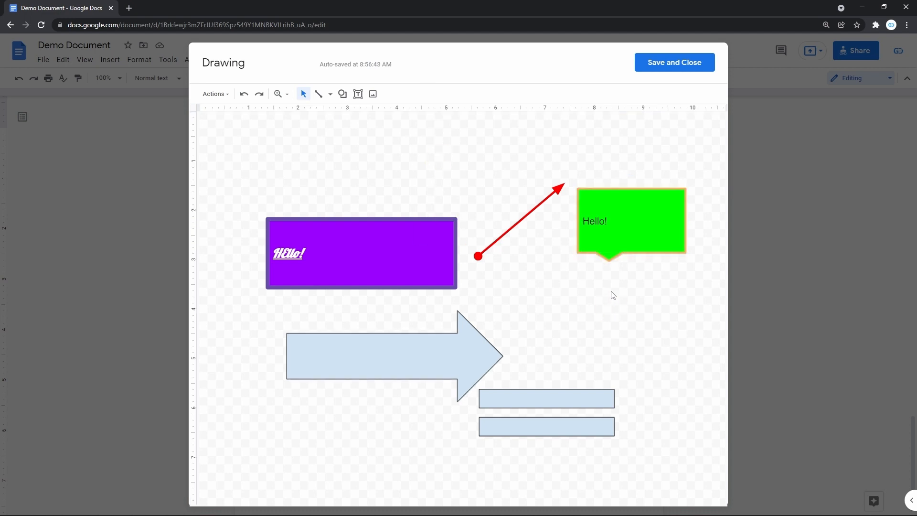
Try rotating the callout freely clockwise and undo the rotation
click(622, 225)
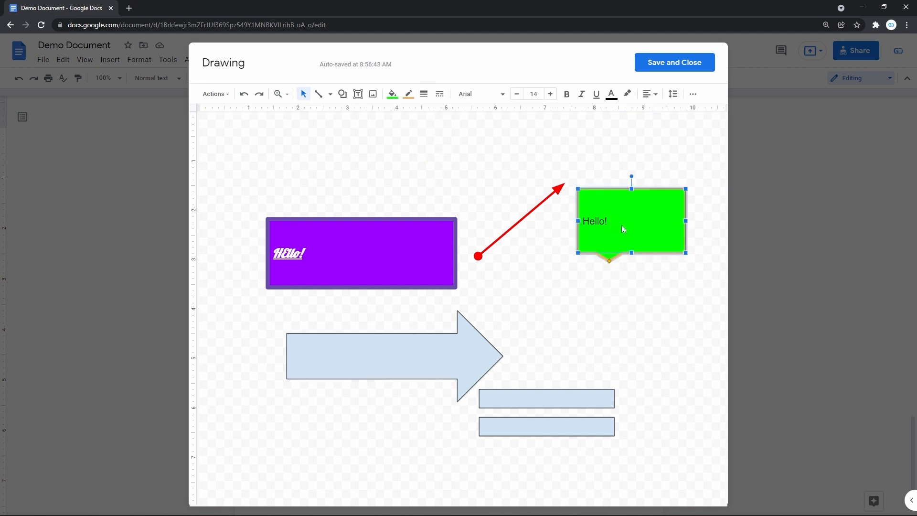
drag(631, 175, 664, 184)
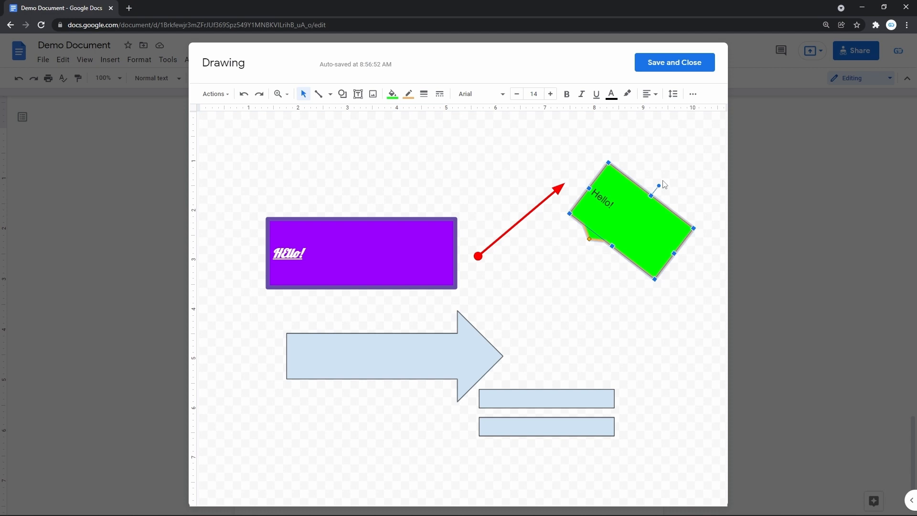
key(ctrl+z)
key(ctrl+z)
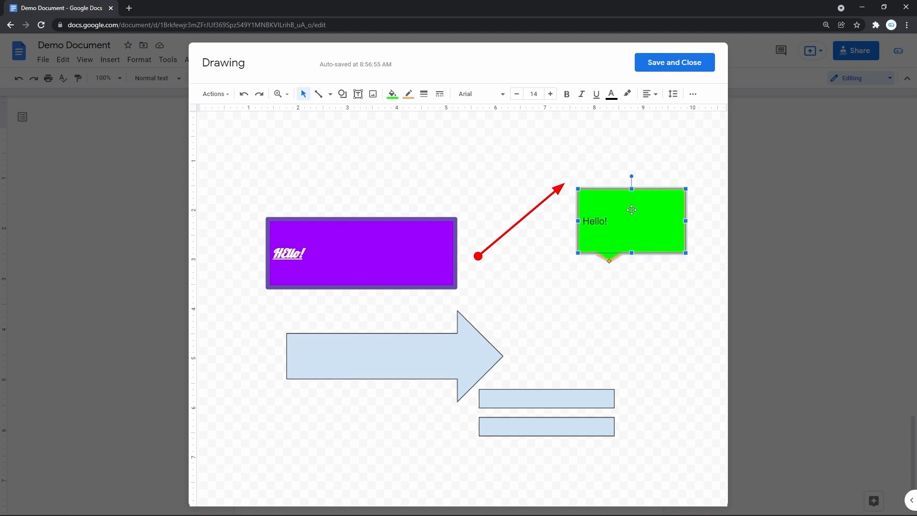
right_click(632, 210)
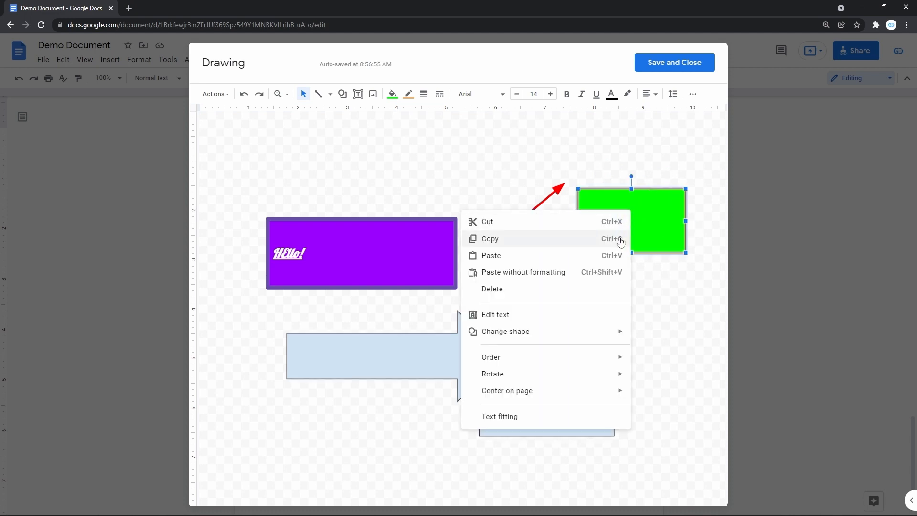
mouse_move(586, 377)
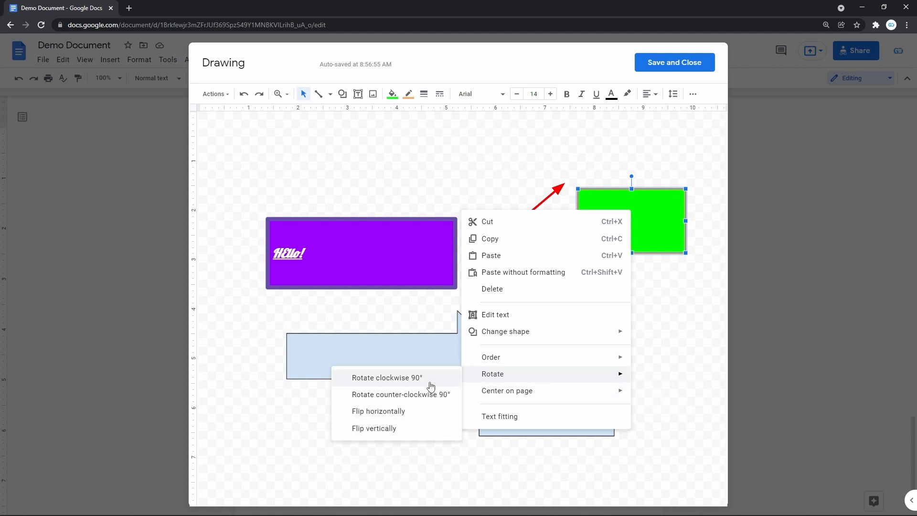
mouse_move(494, 365)
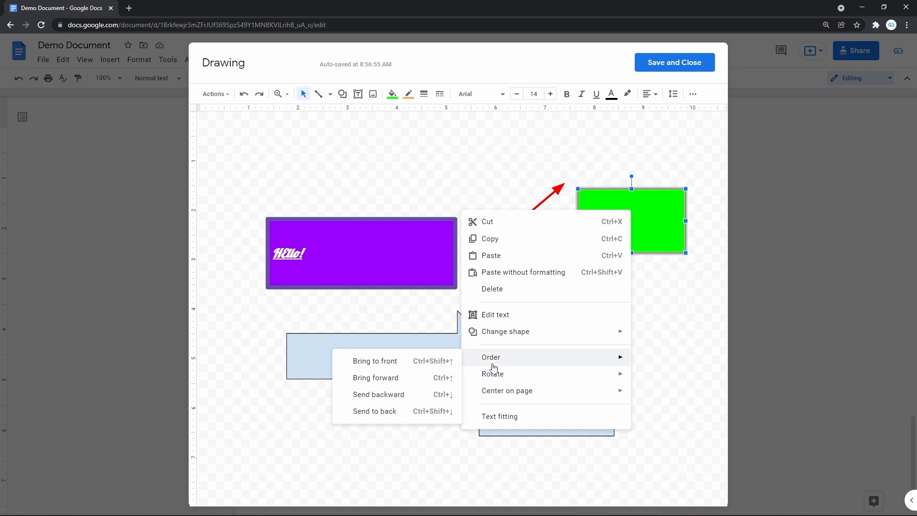
click(485, 199)
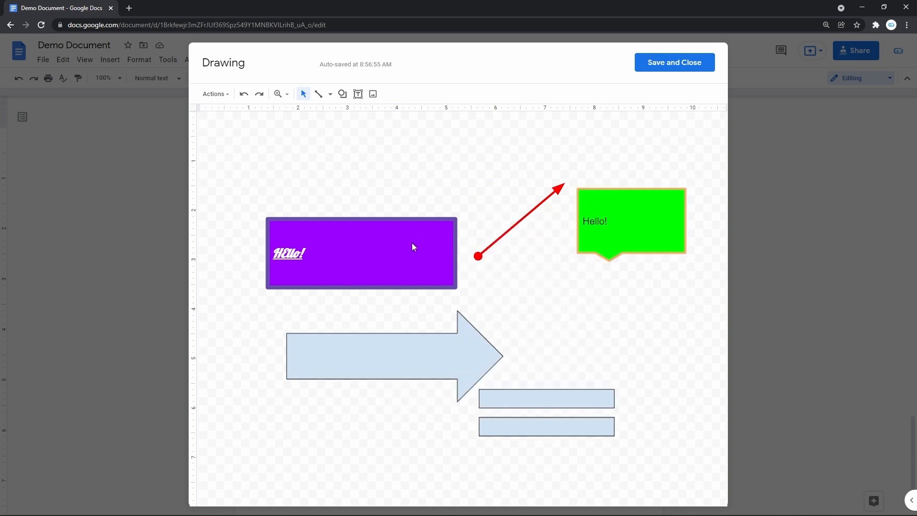
Move the green callout so it overlaps the right end of the purple rectangle
click(621, 228)
drag(638, 220, 468, 254)
Try moving the equals sign and the block arrow onto the overlapping rectangle and callout, and undo both moves
click(512, 400)
drag(522, 394, 484, 247)
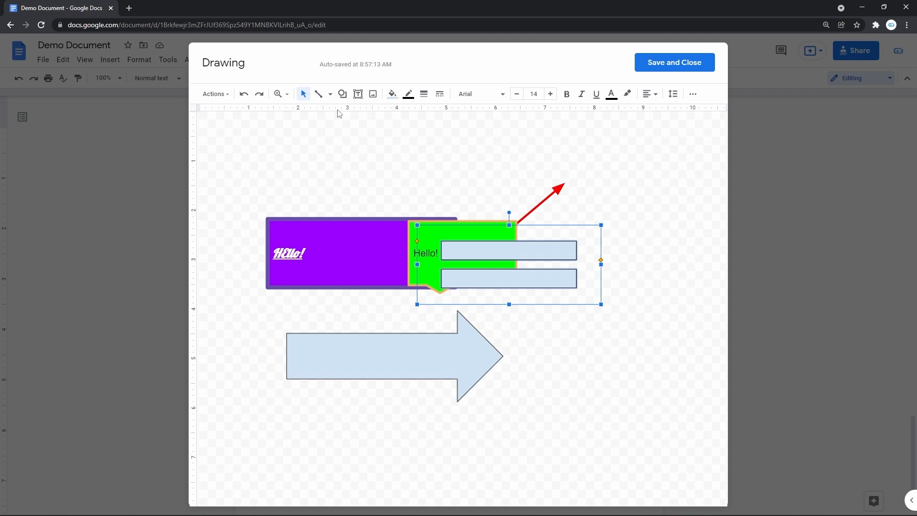
click(444, 365)
drag(444, 365, 514, 285)
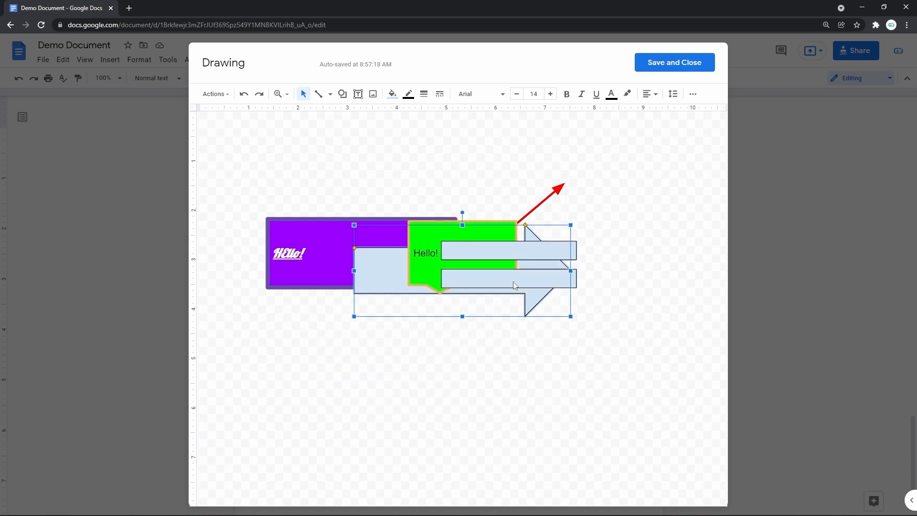
key(ctrl+z)
key(ctrl+z)
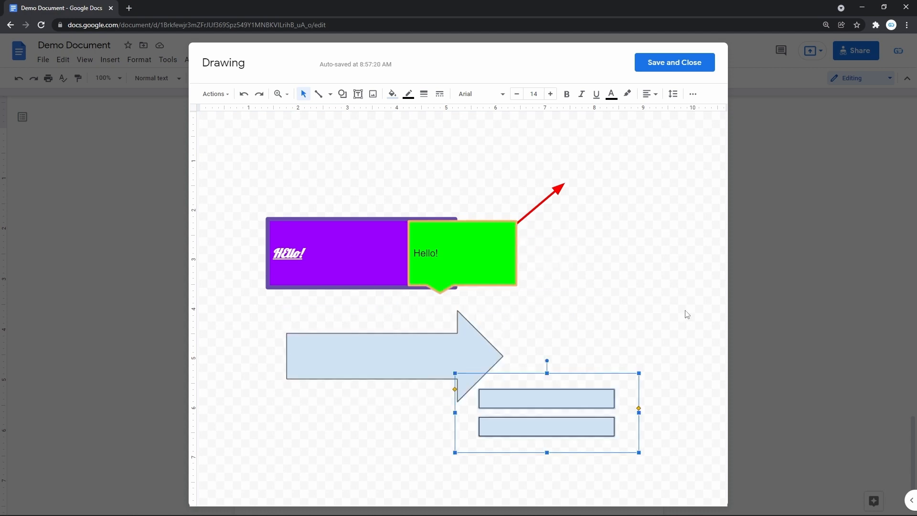
Send the equals sign to the back and place it just below the callout, partly behind the block arrow
right_click(579, 397)
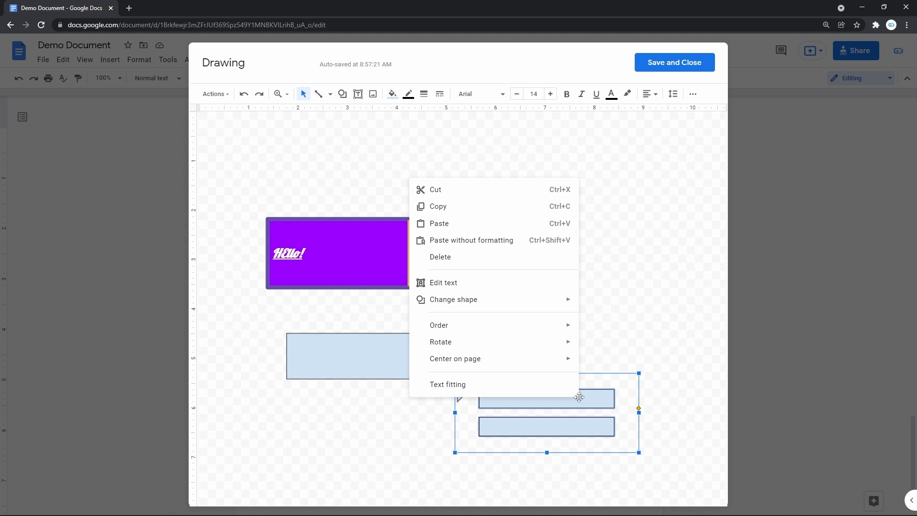
mouse_move(545, 332)
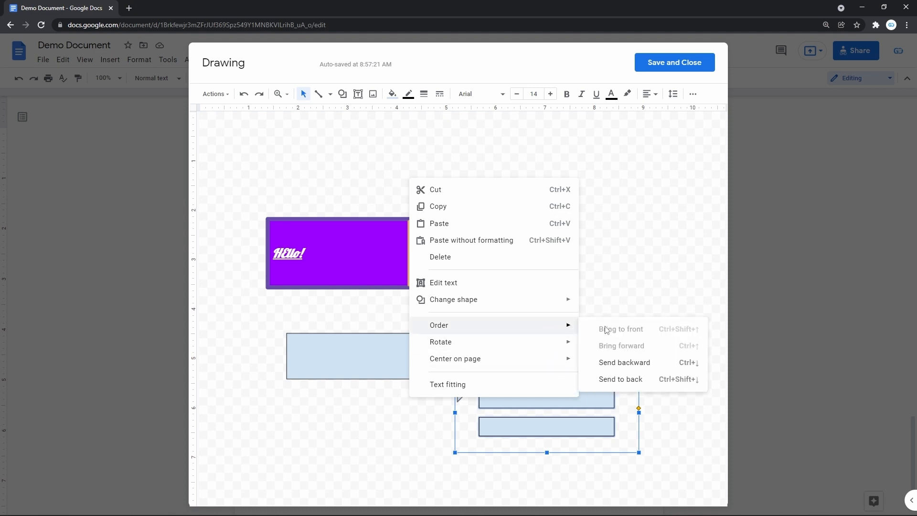
click(614, 379)
drag(588, 395, 502, 262)
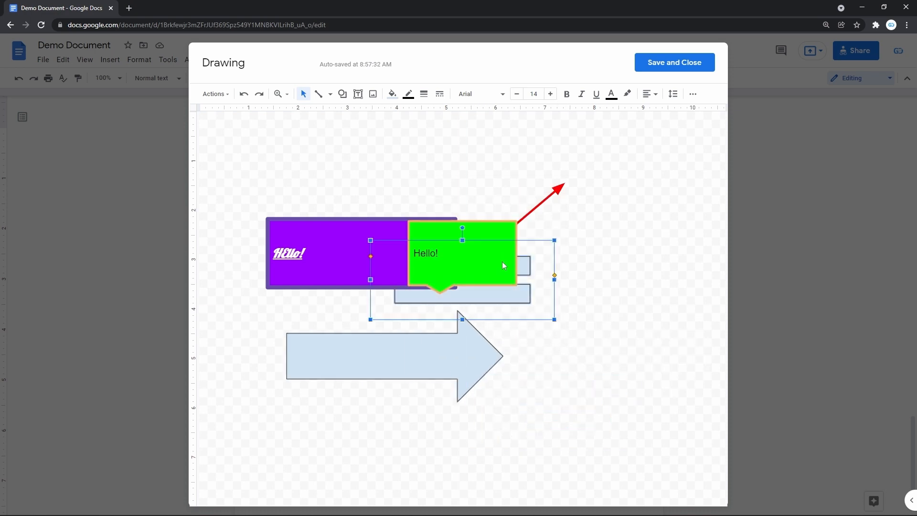
drag(494, 296, 521, 266)
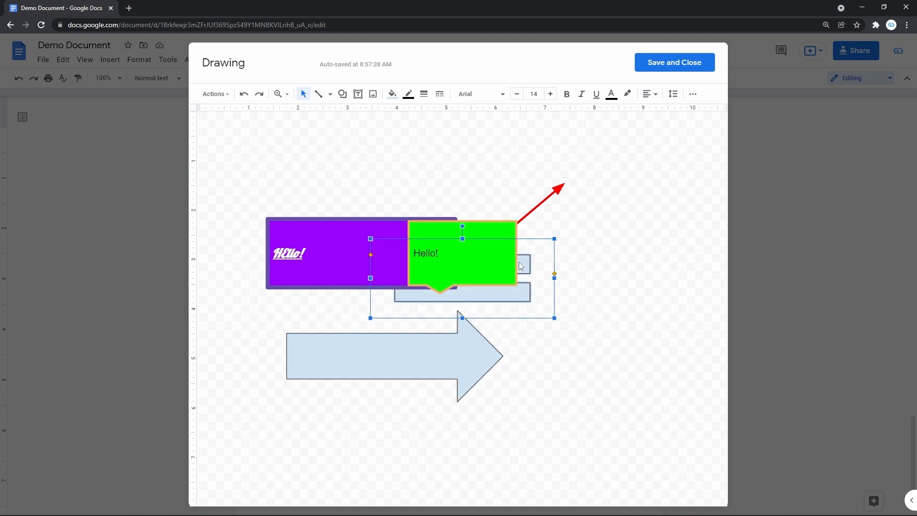
key(ctrl+z)
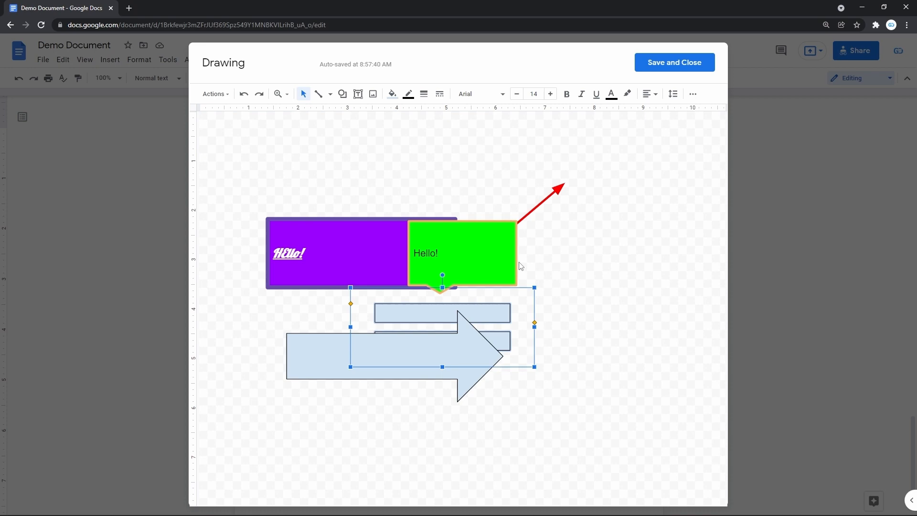
Bring the equals sign to the front so it overlaps the block arrow
right_click(497, 312)
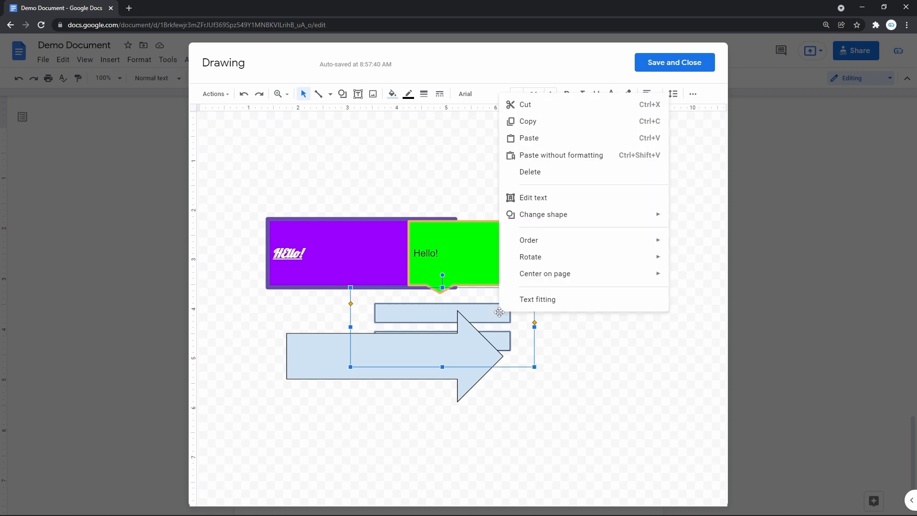
mouse_move(542, 250)
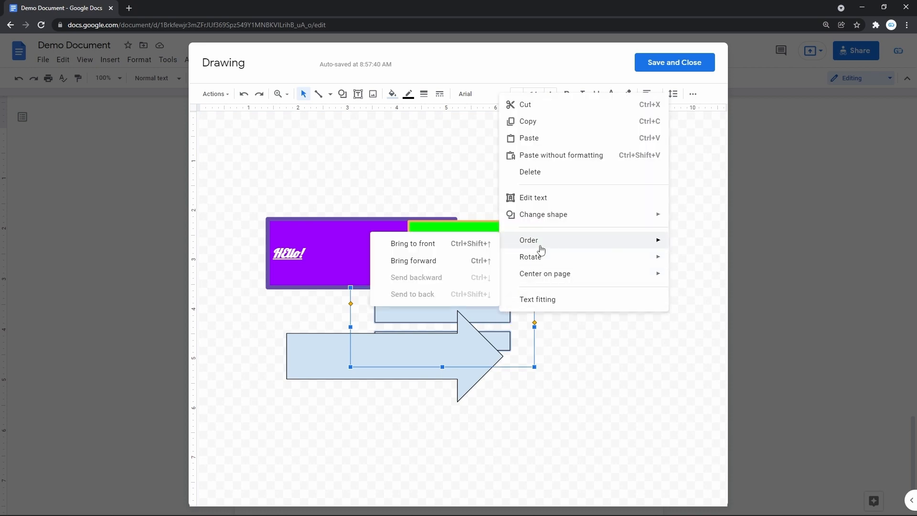
click(473, 249)
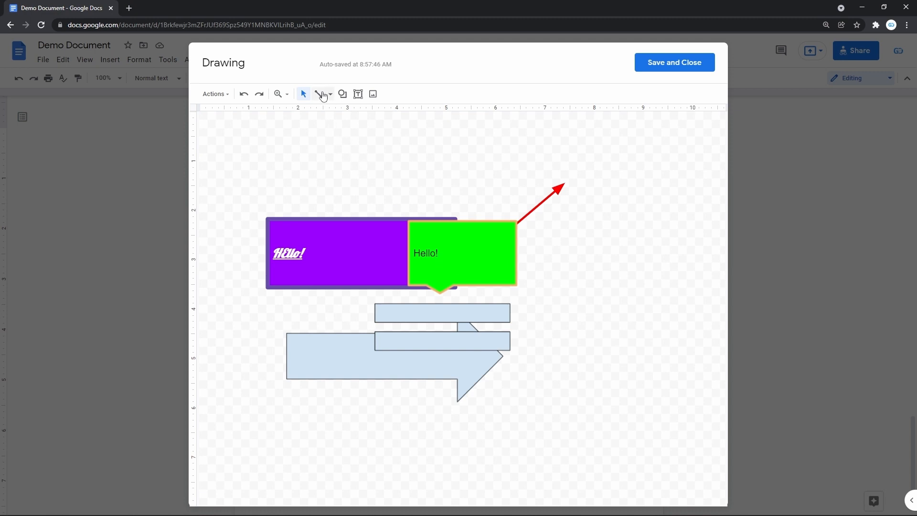
Upload the GooDocs logo image into the drawing, place it over the green callout and enlarge it toward the upper right
click(374, 96)
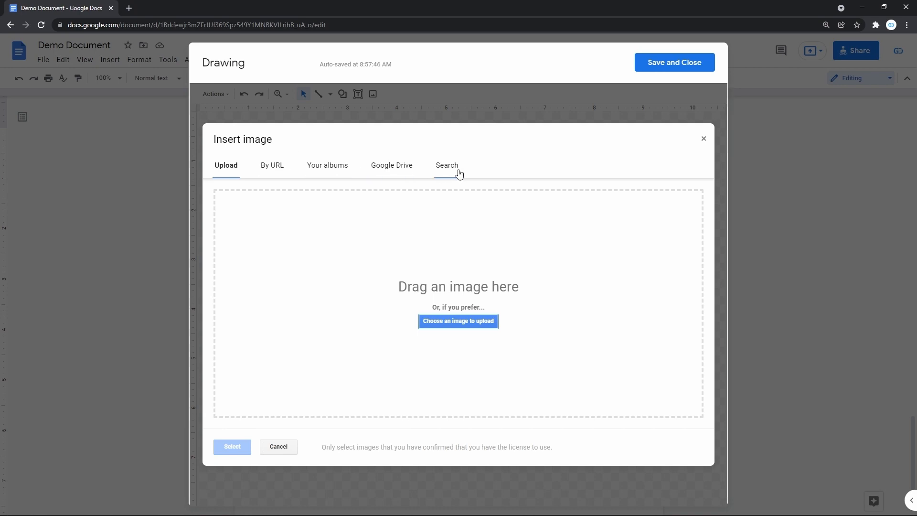
key(super+d)
drag(491, 259, 422, 291)
key(super+d)
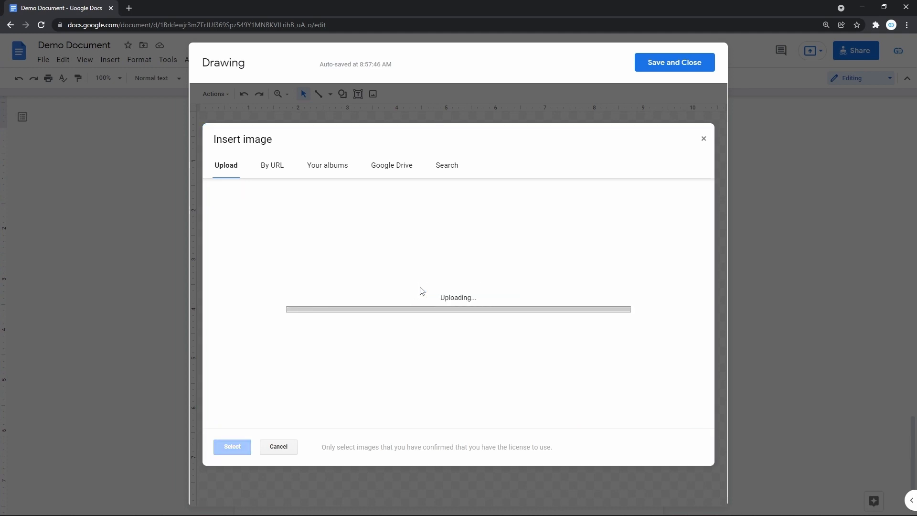
drag(343, 438, 501, 256)
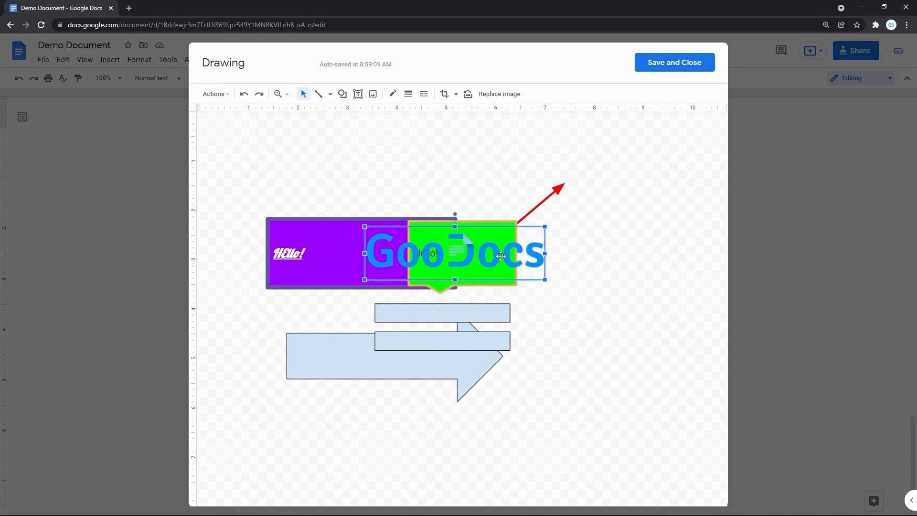
drag(545, 227, 610, 176)
Give the logo image a thin black border
click(408, 93)
click(415, 128)
click(393, 93)
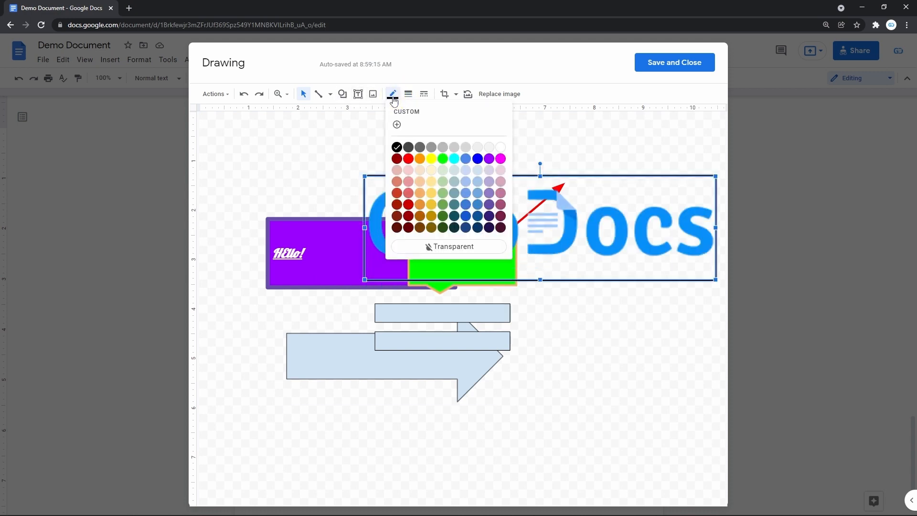
click(397, 146)
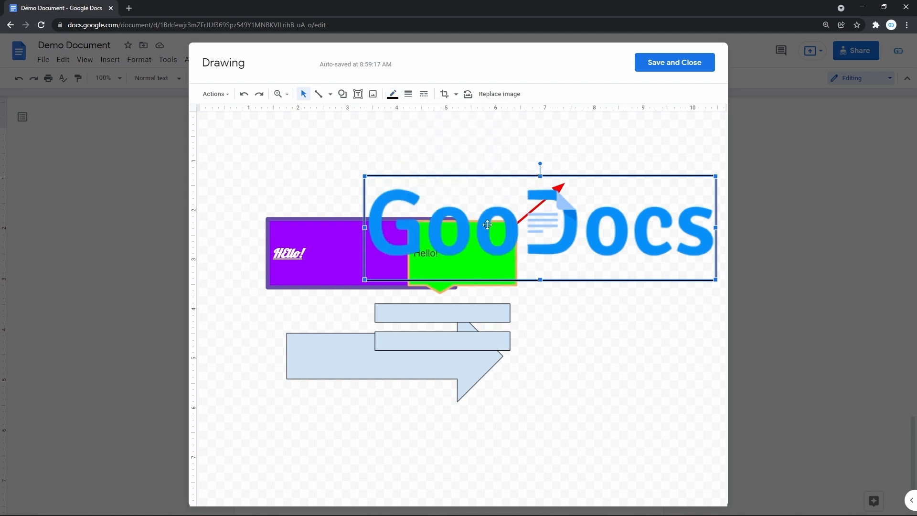
Crop the logo image inward from its upper-left corner, cutting off part of the letter G
double_click(513, 222)
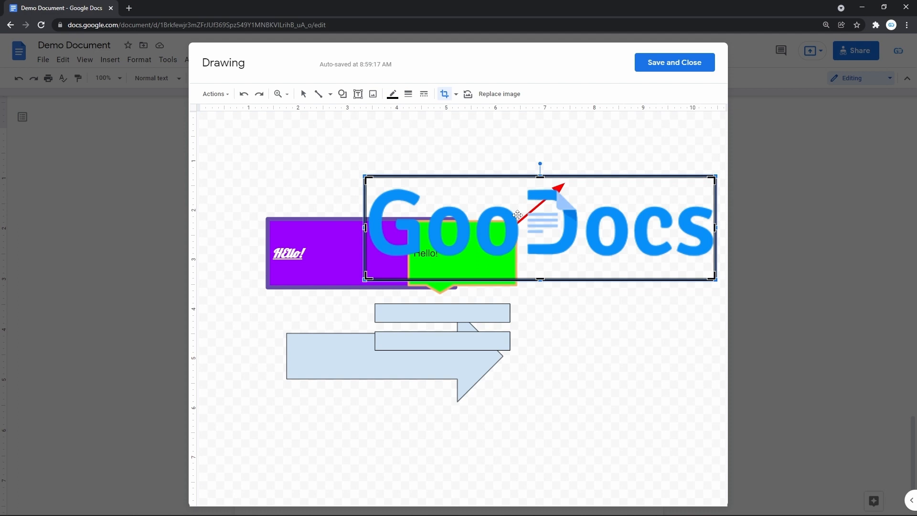
click(444, 96)
click(445, 96)
drag(369, 179, 399, 208)
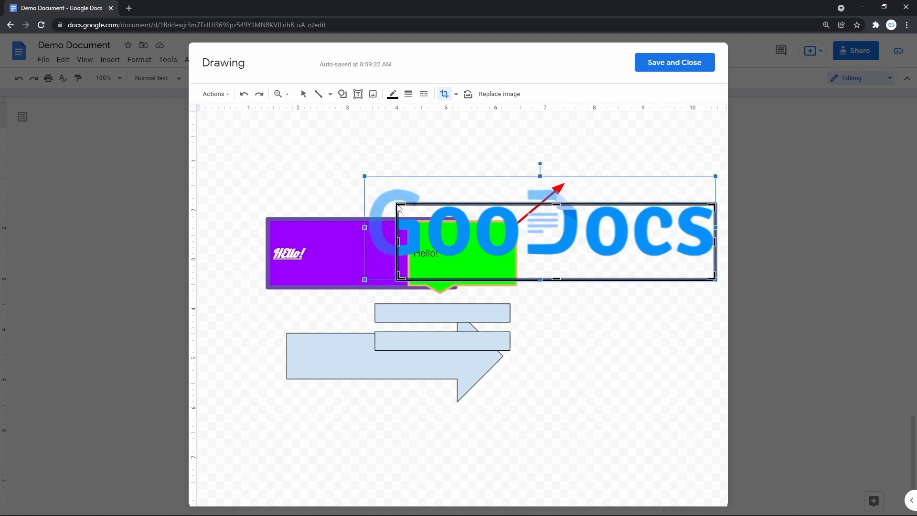
key(Return)
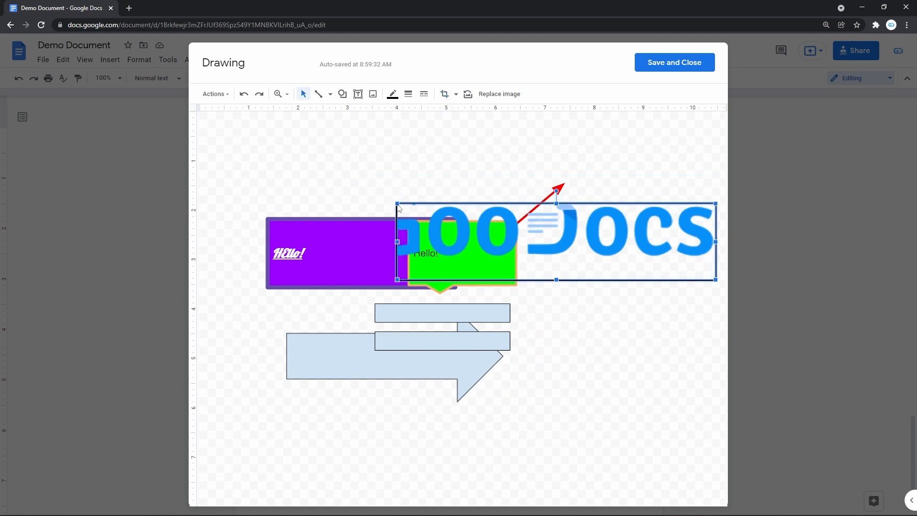
Move the cropped logo up and left to just above the purple rectangle and callout, and save the drawing into the document
click(404, 183)
click(581, 243)
drag(569, 244, 495, 187)
click(667, 67)
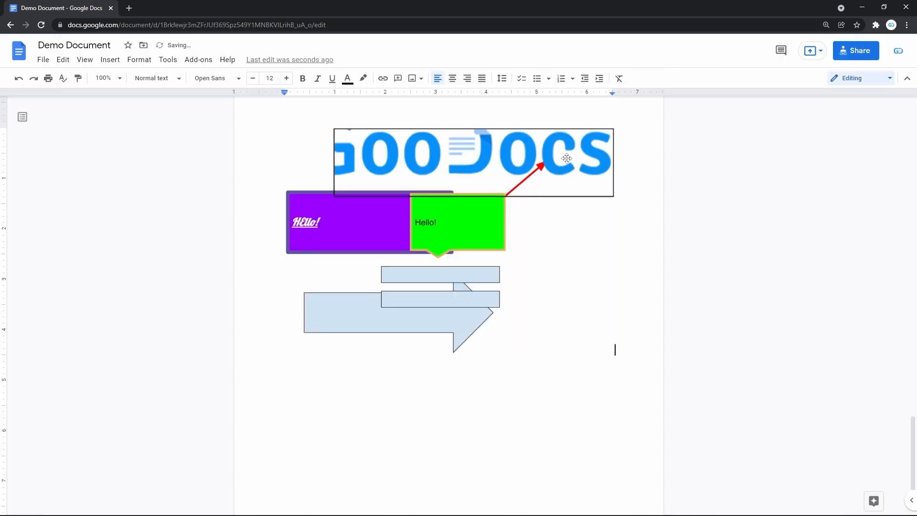
Shrink the inserted drawing proportionally from its lower-right corner to about 3.8 inches wide
scroll(532, 200, up, 2)
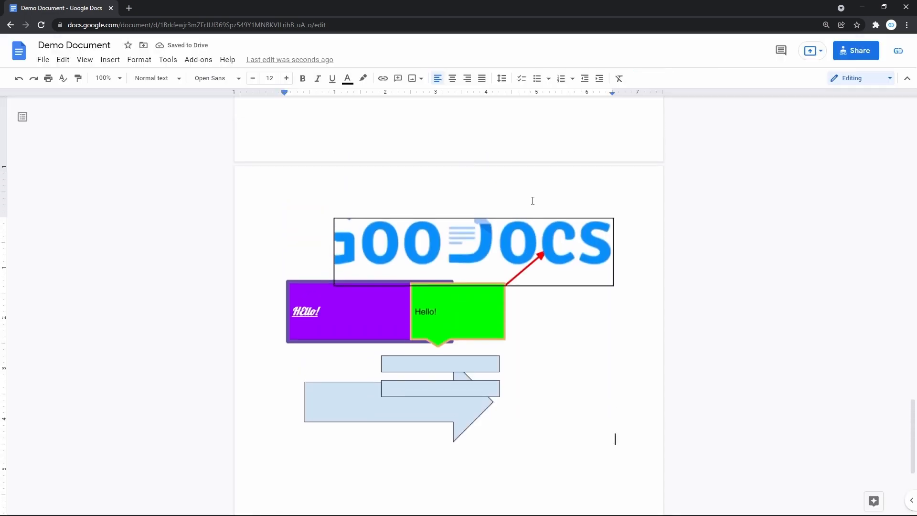
click(474, 267)
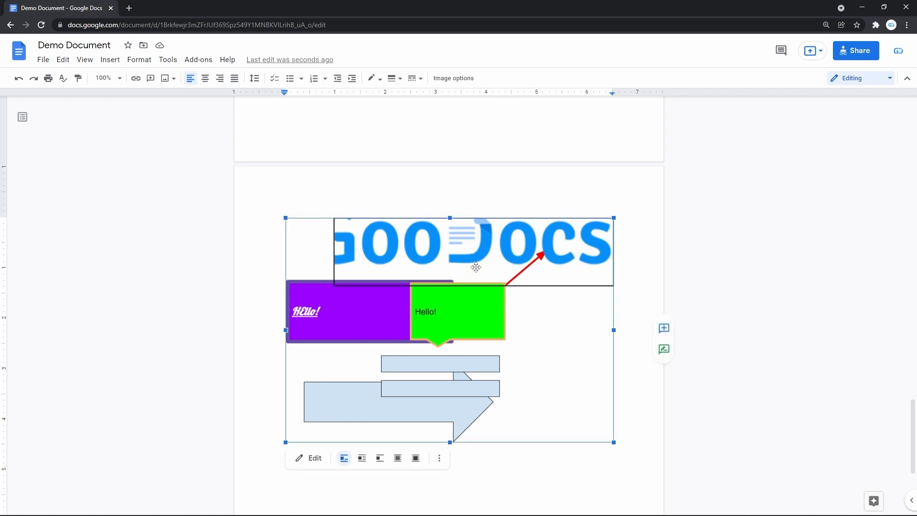
scroll(476, 267, down, 1)
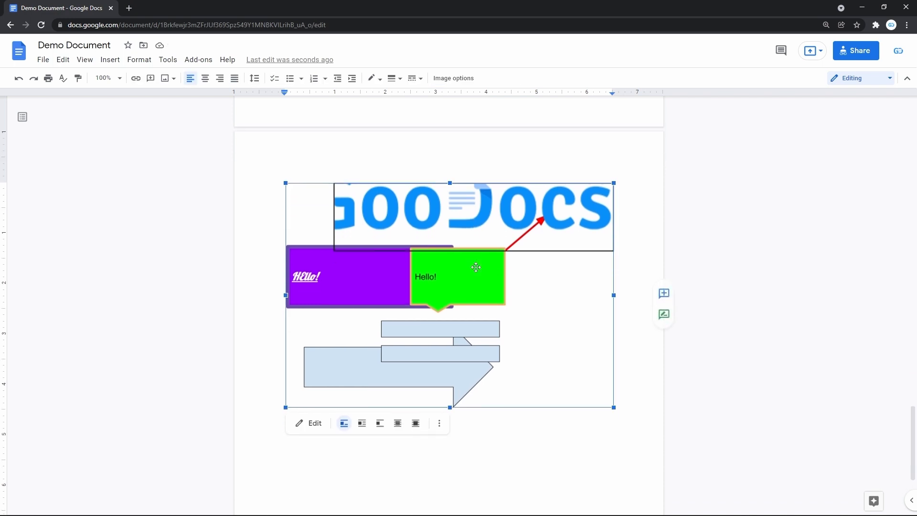
mouse_move(614, 408)
mouse_down()
mouse_move(488, 309)
mouse_move(477, 314)
mouse_up()
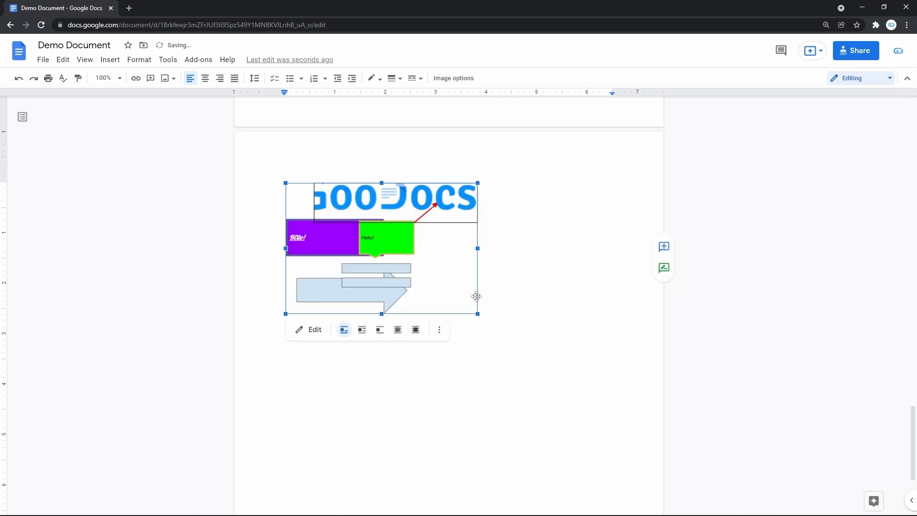
Set the drawing's wrapping to behind text and move it onto the "Pharetra convallis" paragraph on the preceding page
click(398, 330)
scroll(422, 265, up, 4)
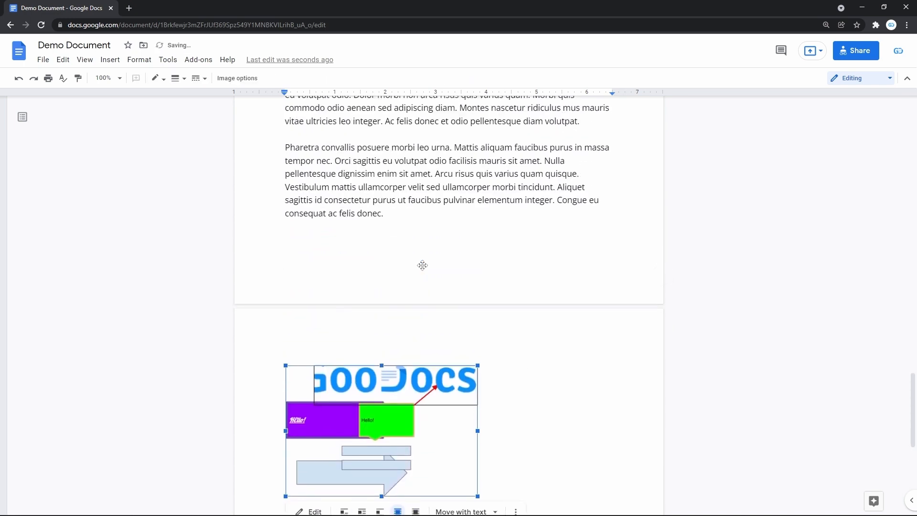
drag(390, 413, 412, 177)
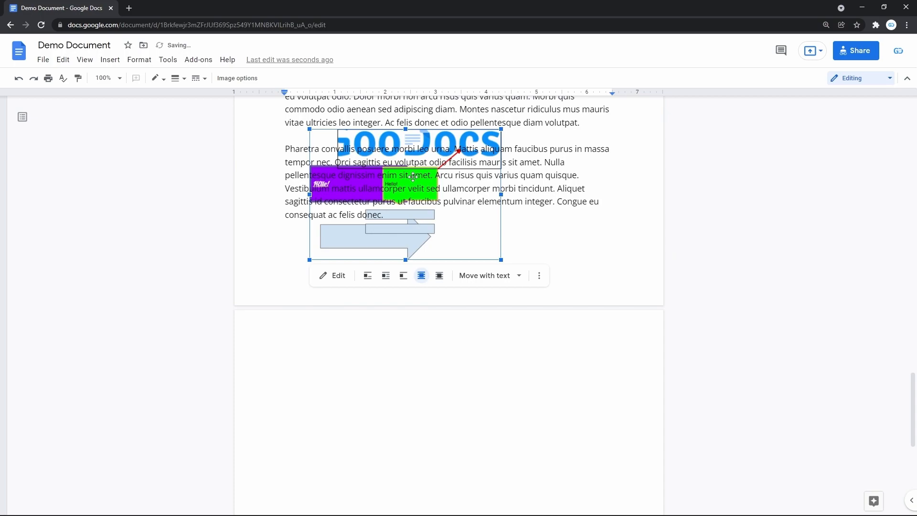